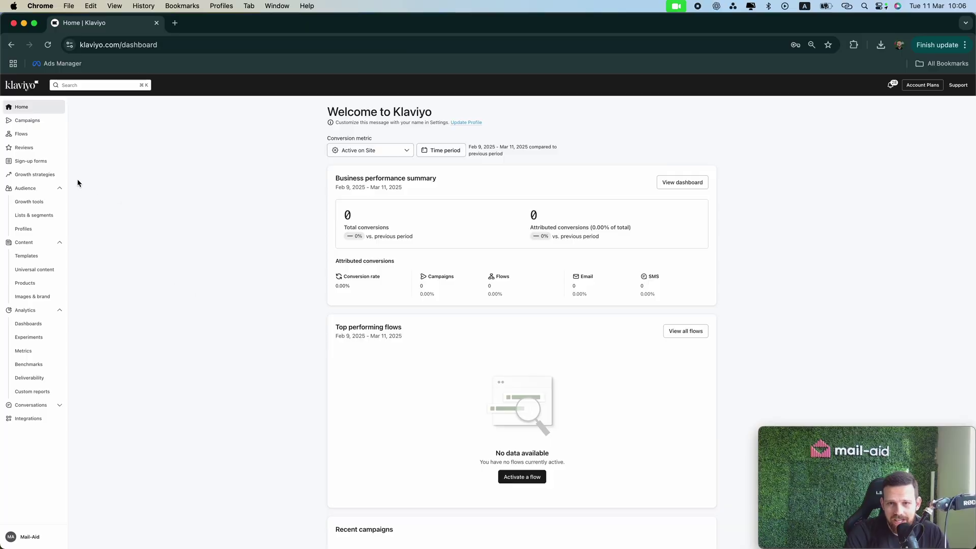
# - From Lists & segments, create a list named 'Welcome series' and view its empty members page
pyautogui.click(33, 215)
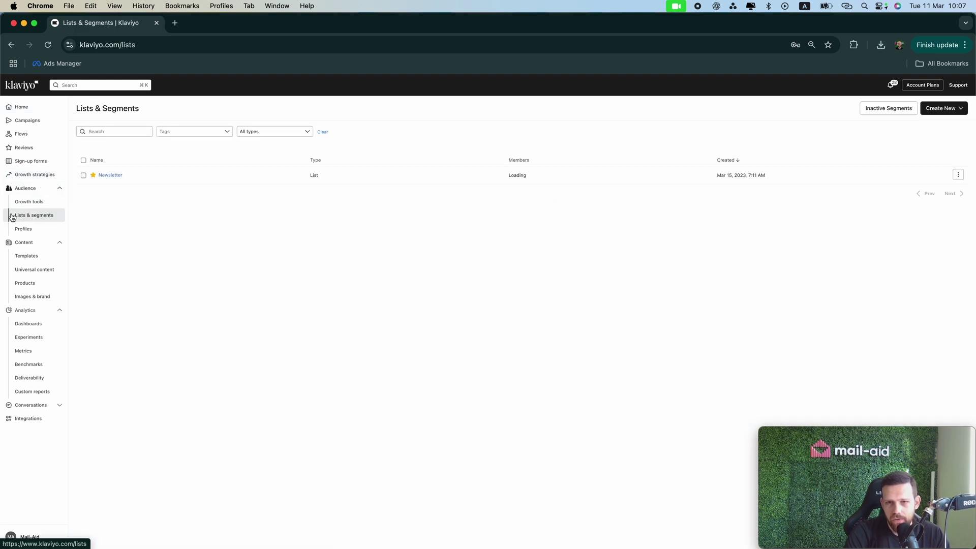
pyautogui.click(945, 109)
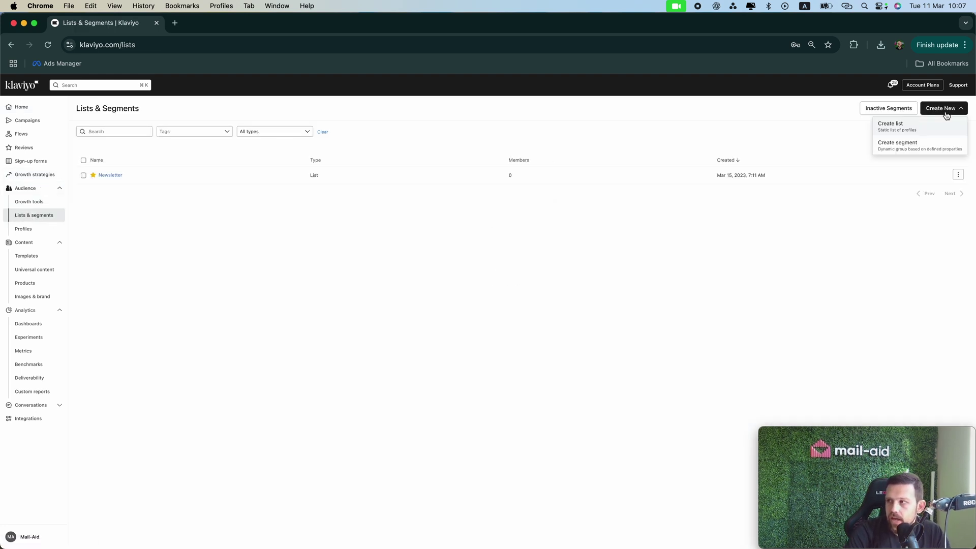
pyautogui.click(906, 127)
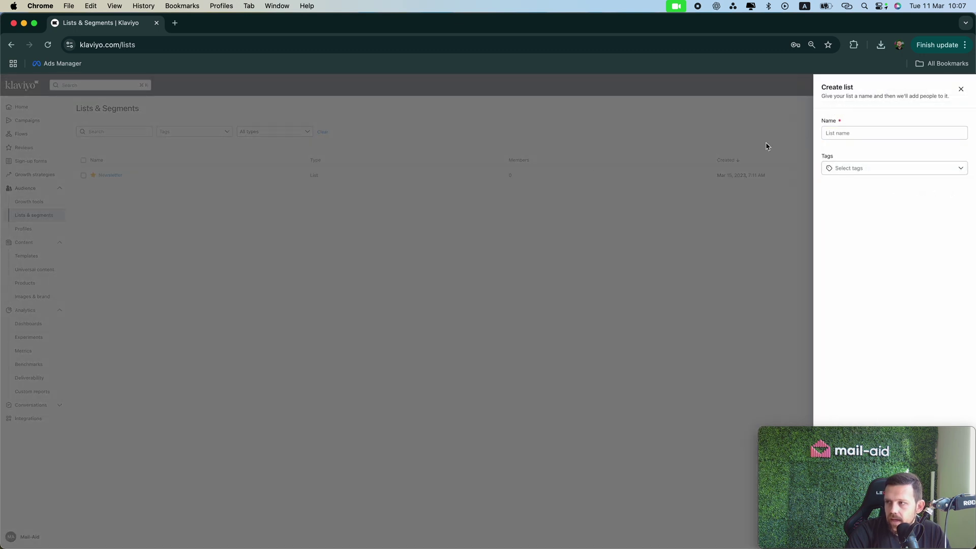
pyautogui.click(862, 131)
pyautogui.write('Welcome series')
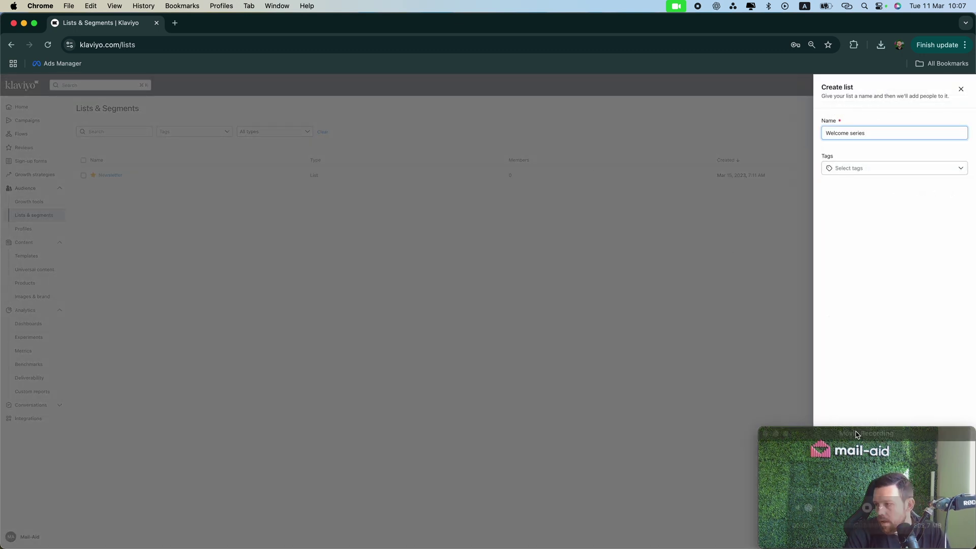
pyautogui.moveTo(839, 514); pyautogui.dragTo(698, 514)
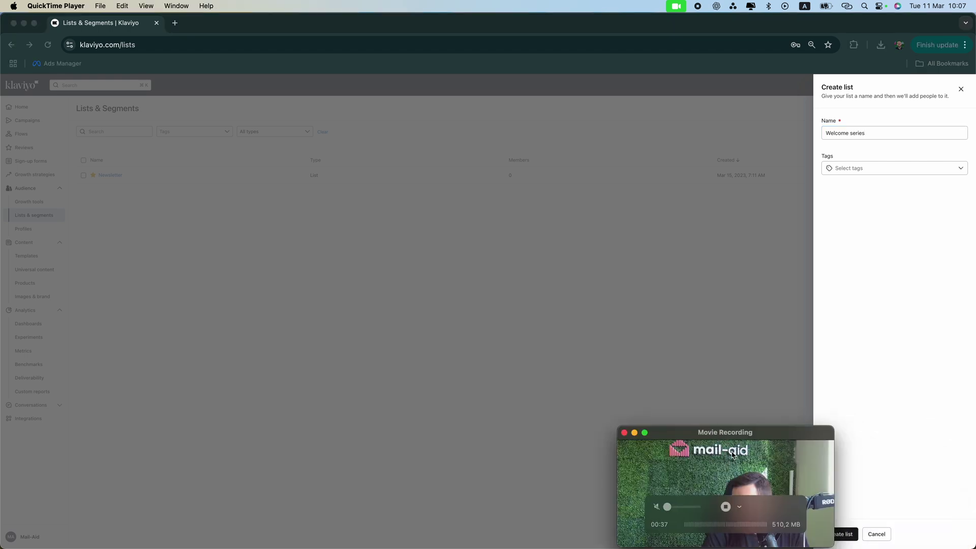
pyautogui.click(856, 541)
pyautogui.click(856, 541)
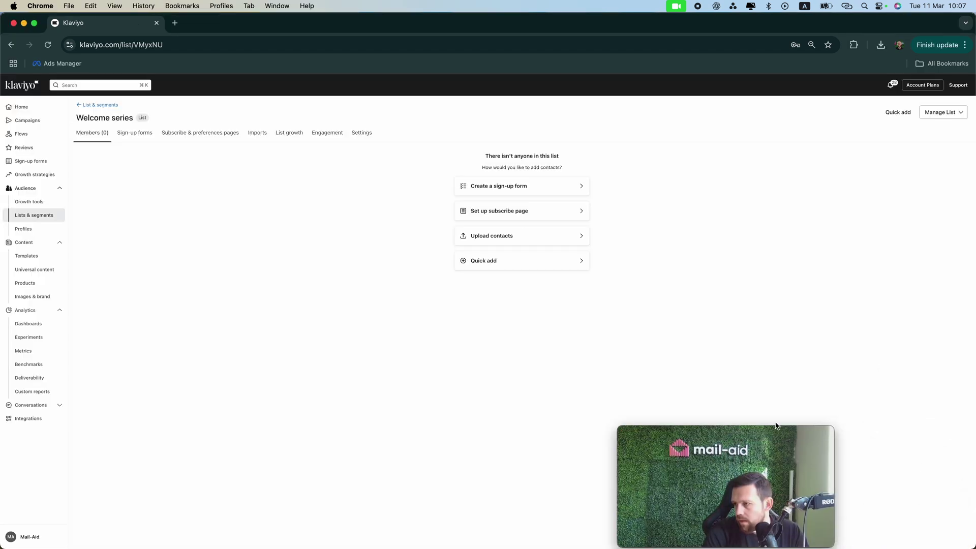
pyautogui.moveTo(732, 469); pyautogui.dragTo(872, 465)
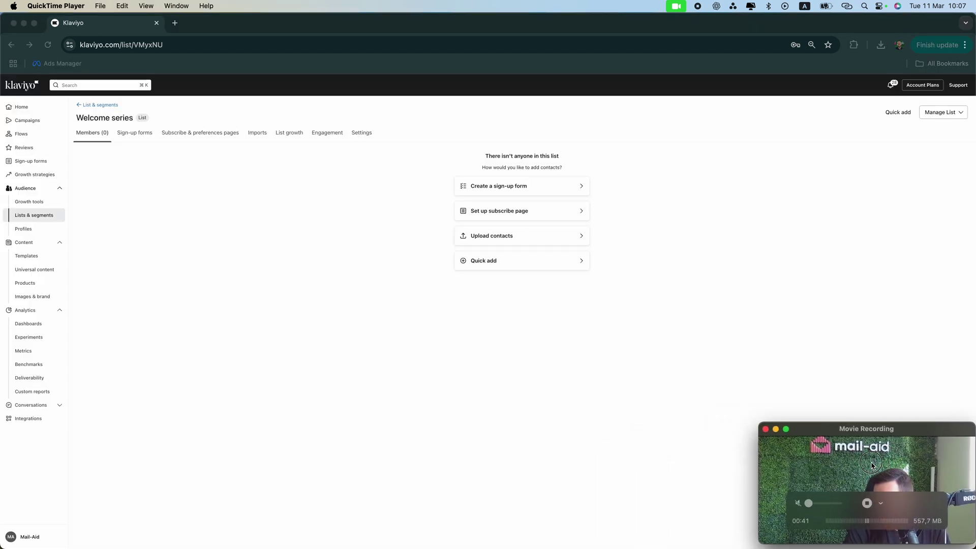
pyautogui.click(253, 398)
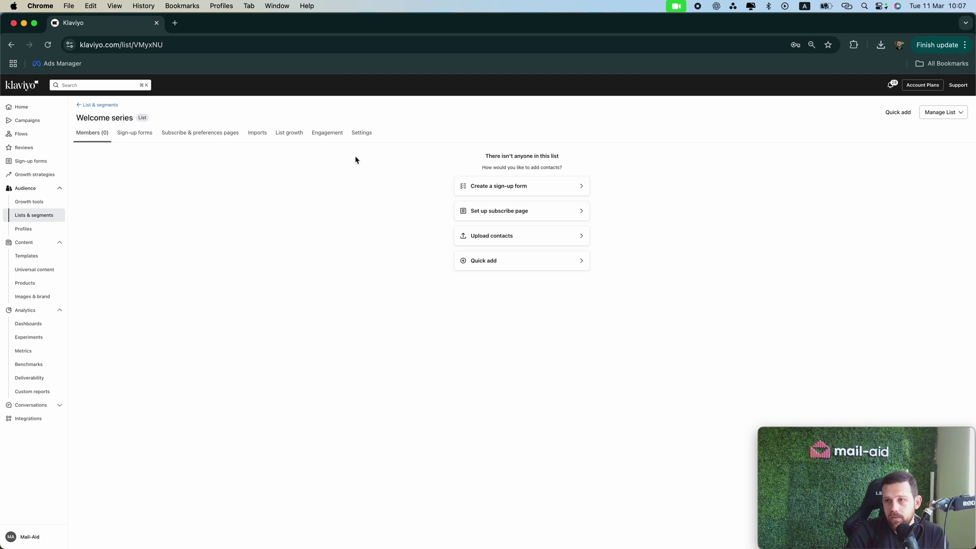
# - Change the Welcome series list's consent setting to single opt-in and save it
pyautogui.click(361, 133)
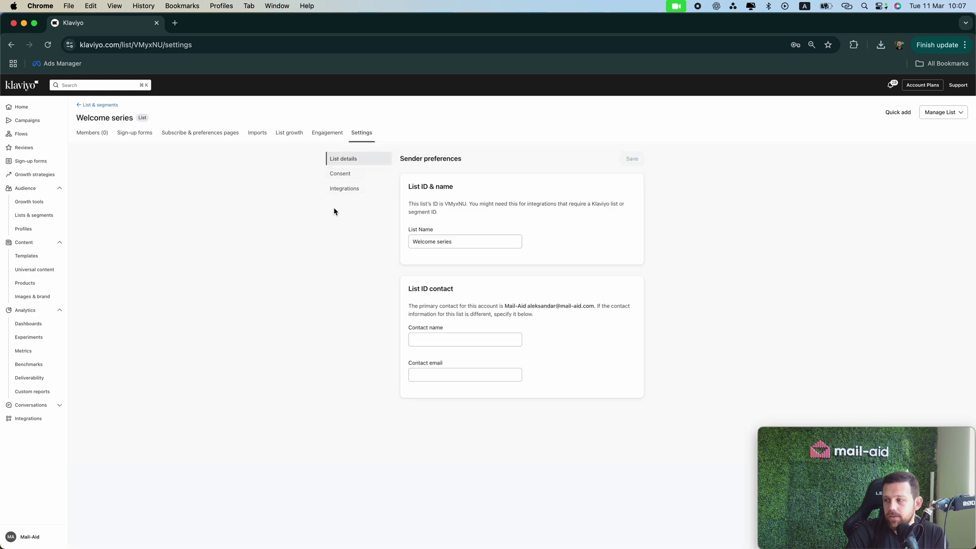
pyautogui.click(344, 175)
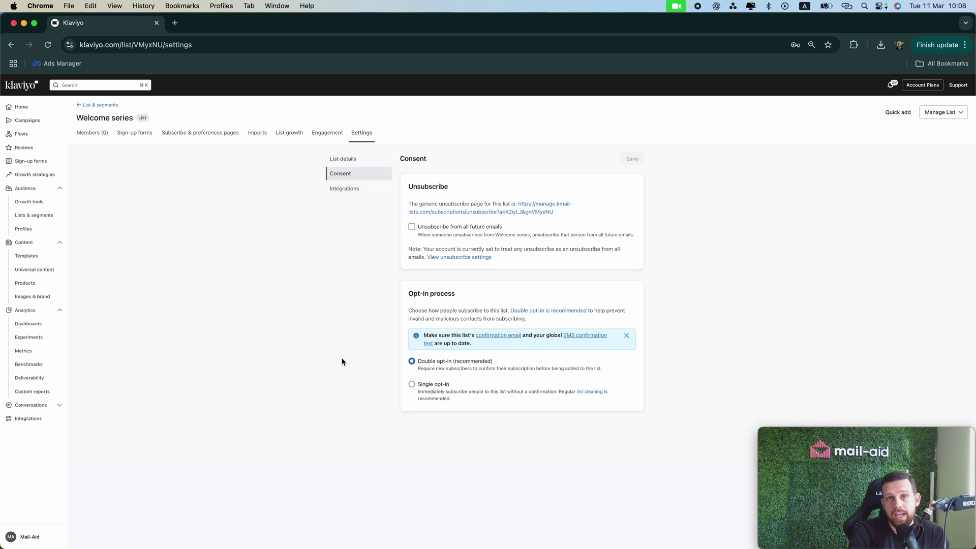
pyautogui.click(411, 385)
pyautogui.click(623, 159)
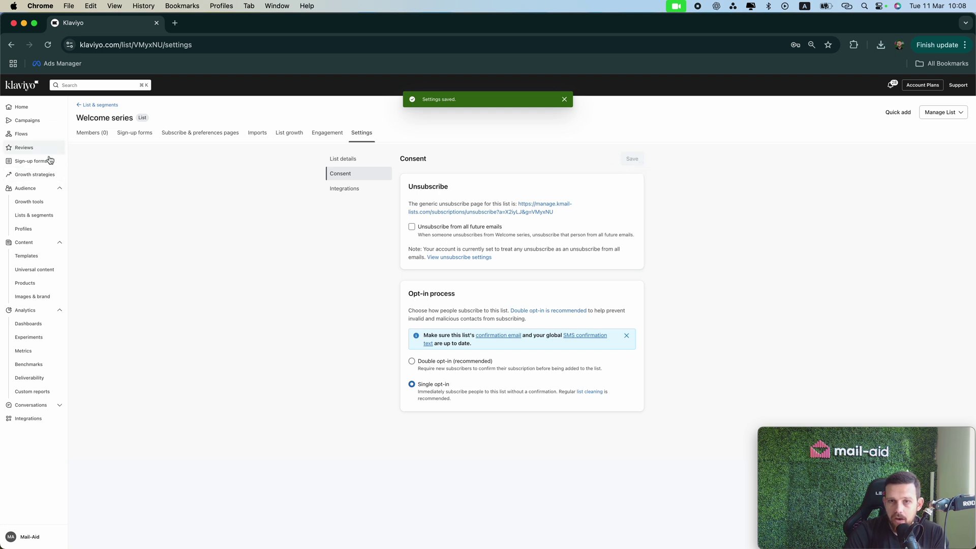
# - Start a new sign-up form from the First Order Discount Coupon - Foodie template
pyautogui.click(39, 214)
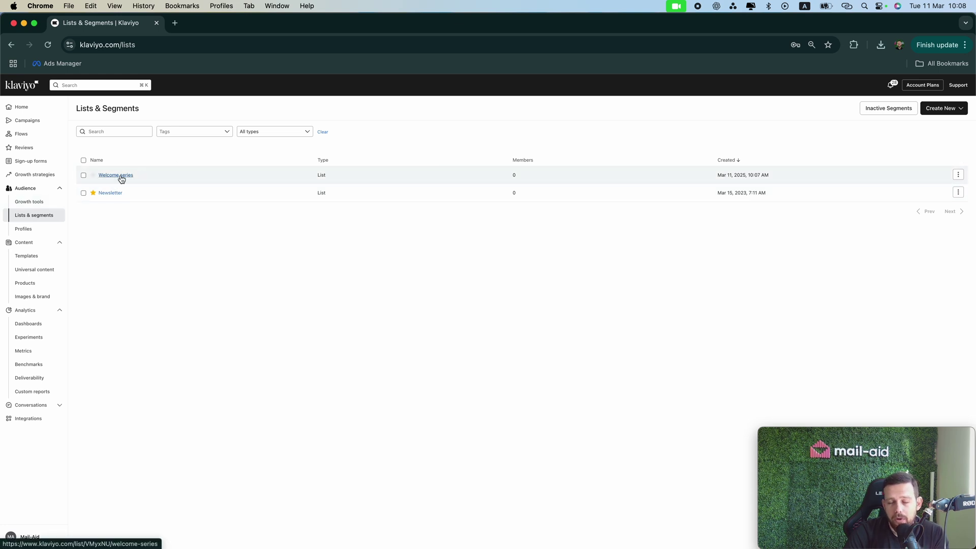
pyautogui.click(48, 160)
pyautogui.click(946, 107)
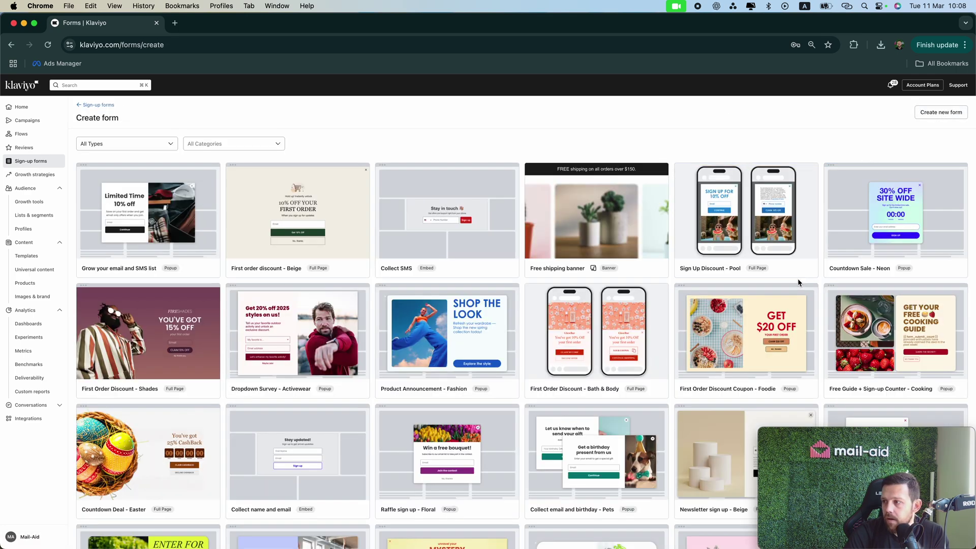
pyautogui.scroll(-6, 559, 285)
pyautogui.scroll(4, 384, 288)
pyautogui.scroll(1, 383, 287)
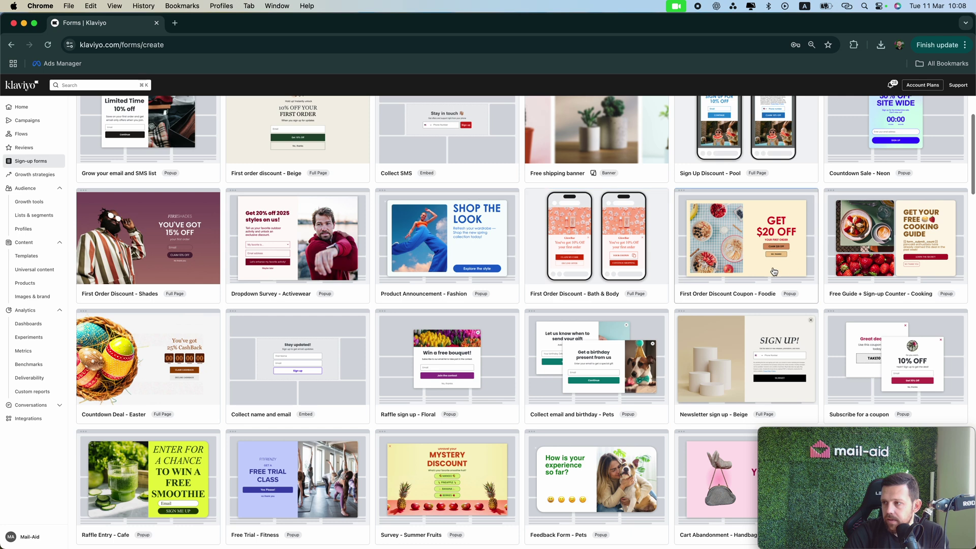
pyautogui.click(770, 244)
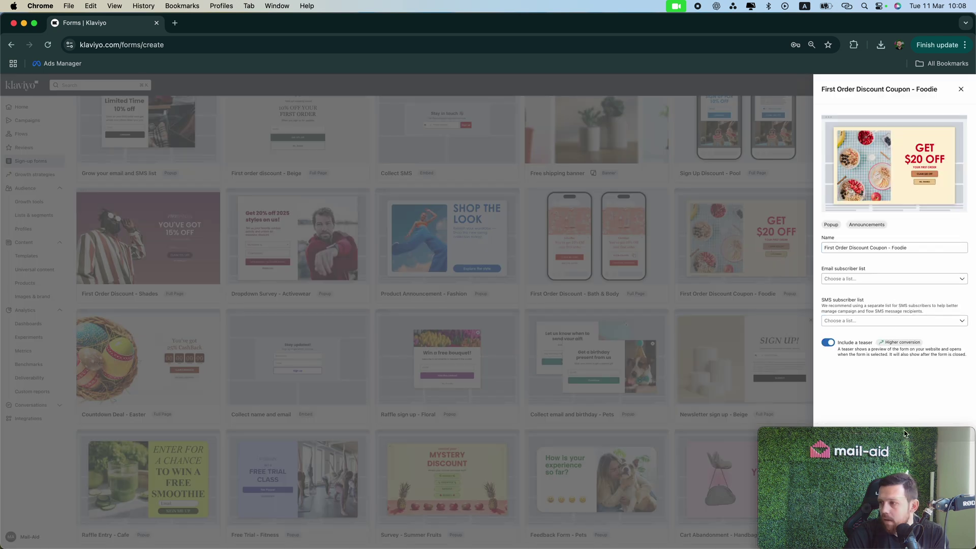
# - Set Welcome series as both the email and the SMS subscriber list
pyautogui.moveTo(875, 457); pyautogui.dragTo(735, 458)
pyautogui.click(864, 284)
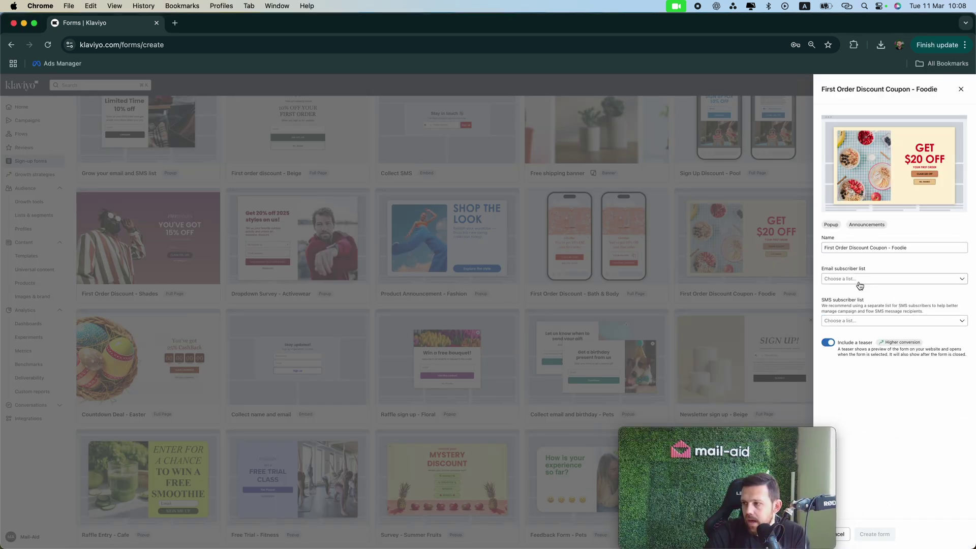
pyautogui.click(859, 283)
pyautogui.click(851, 317)
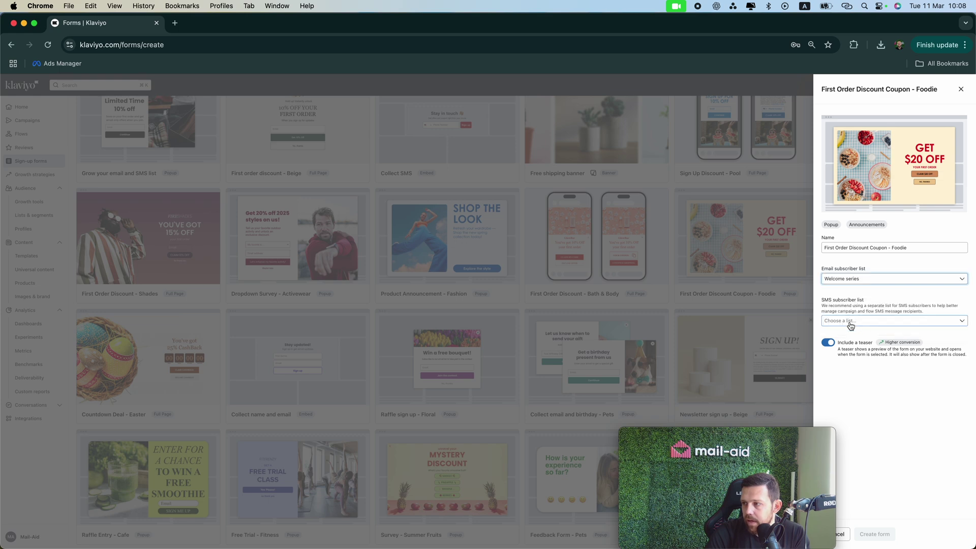
pyautogui.click(850, 321)
pyautogui.click(838, 354)
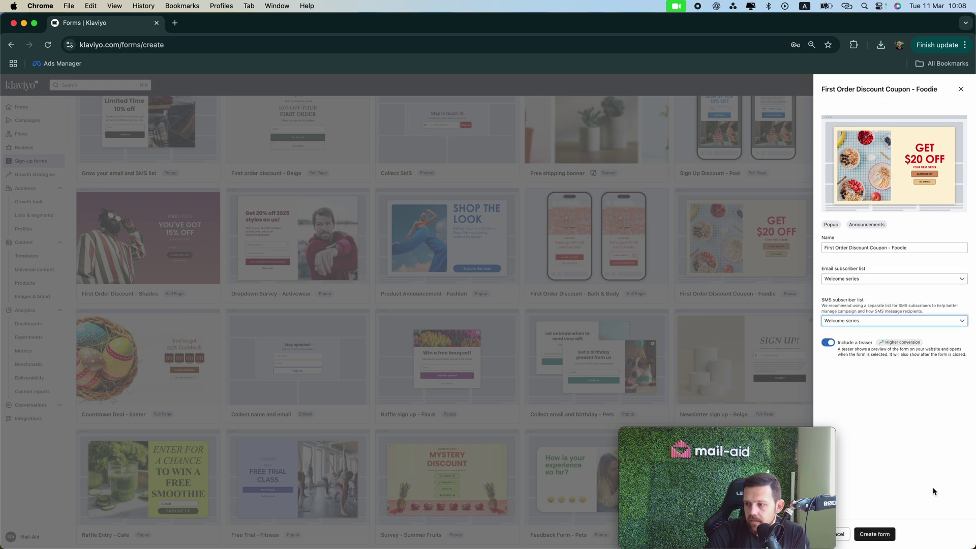
# - Create the Foodie form and delete its SMS Opt-in step in desktop preview
pyautogui.click(874, 533)
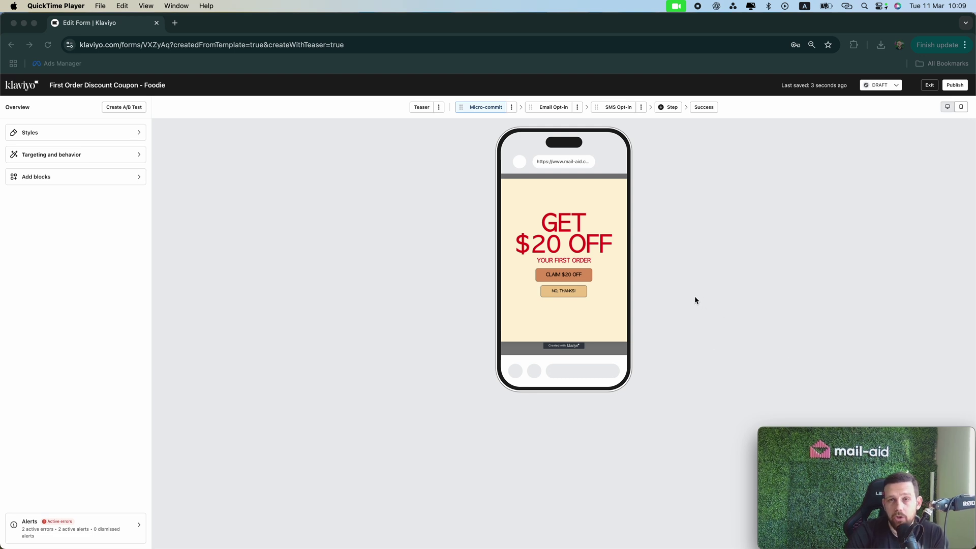
pyautogui.click(617, 119)
pyautogui.click(616, 109)
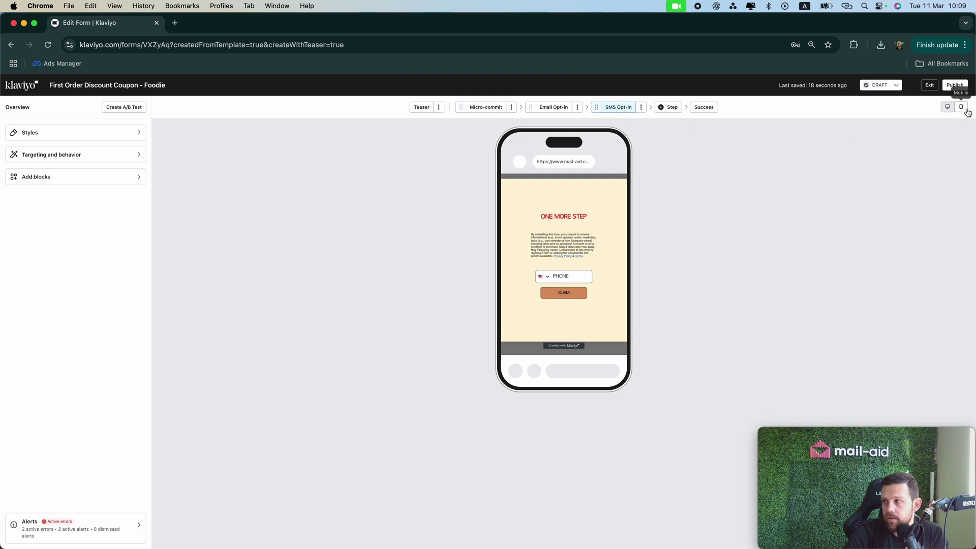
pyautogui.click(948, 107)
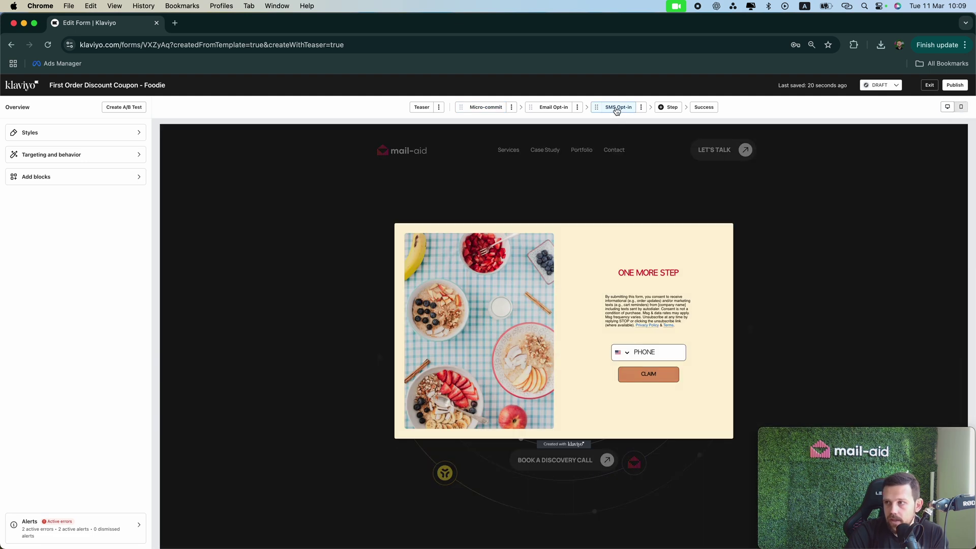
pyautogui.click(642, 109)
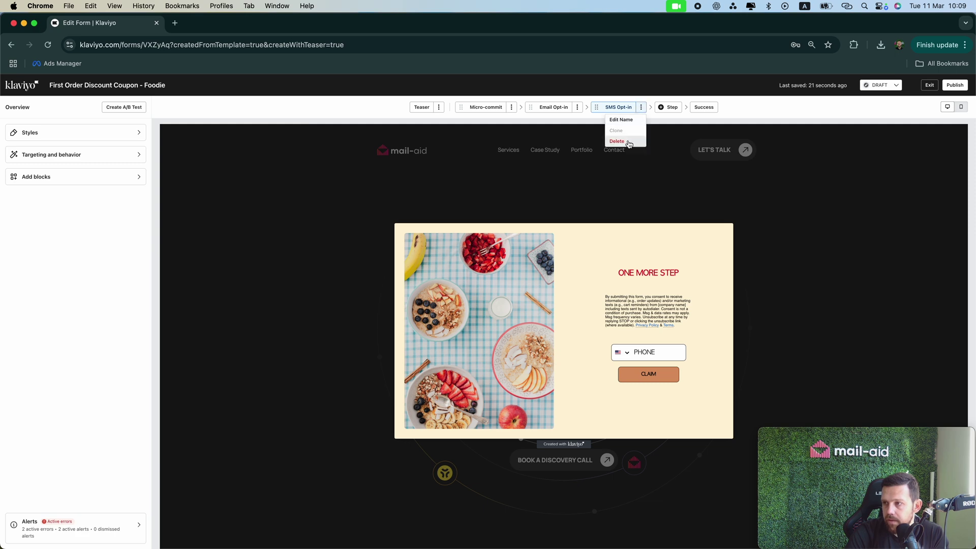
pyautogui.click(630, 139)
pyautogui.click(594, 330)
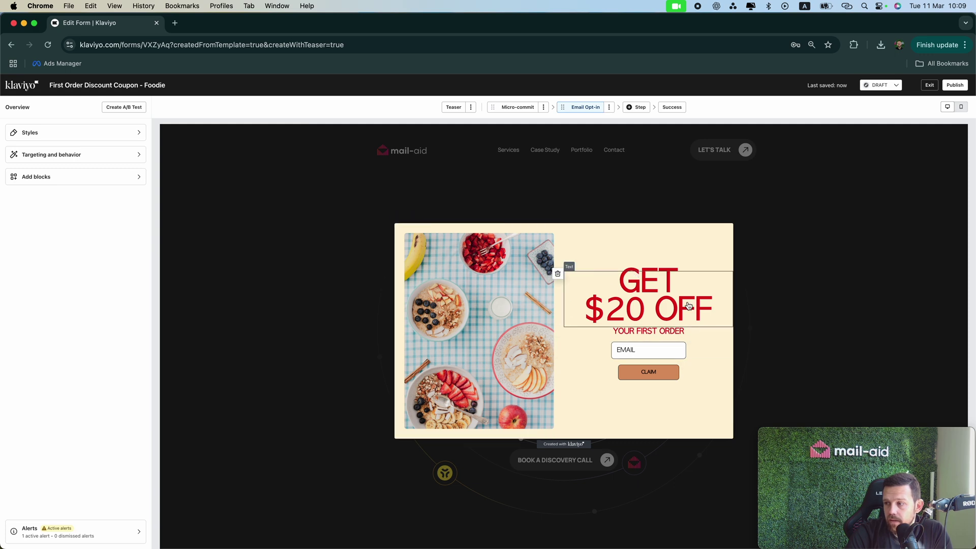
# - Confirm the CLAIM button submits to Welcome series, review the email field, then show the THANK YOU step
pyautogui.click(648, 372)
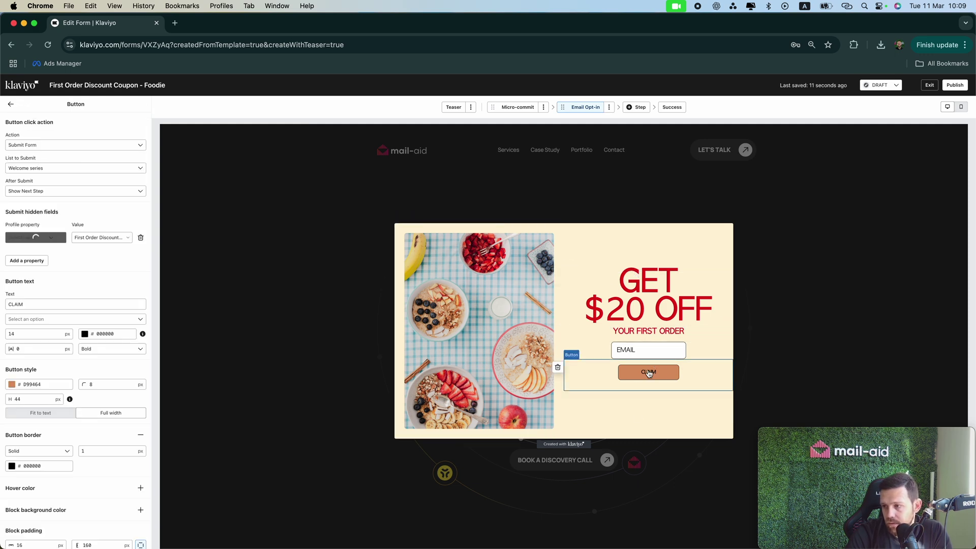
pyautogui.click(40, 169)
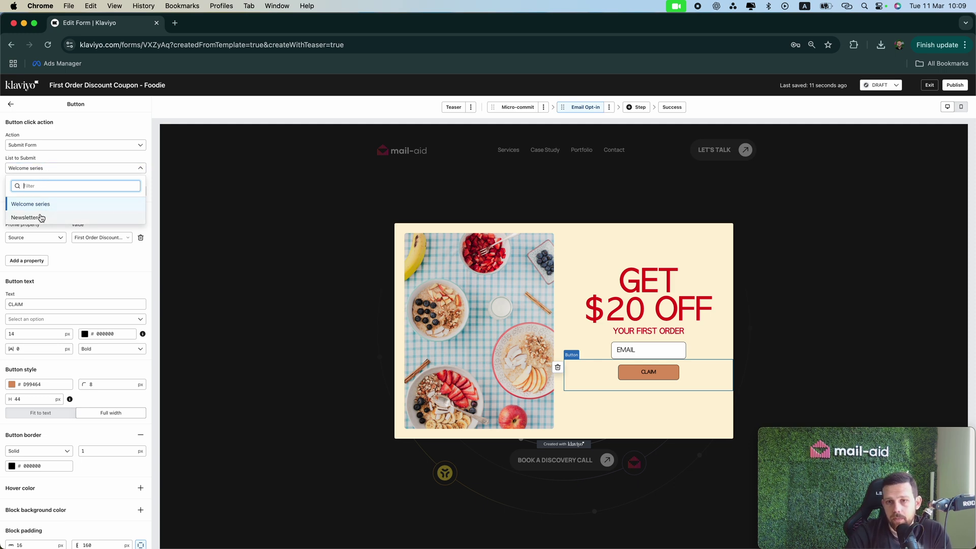
pyautogui.click(41, 205)
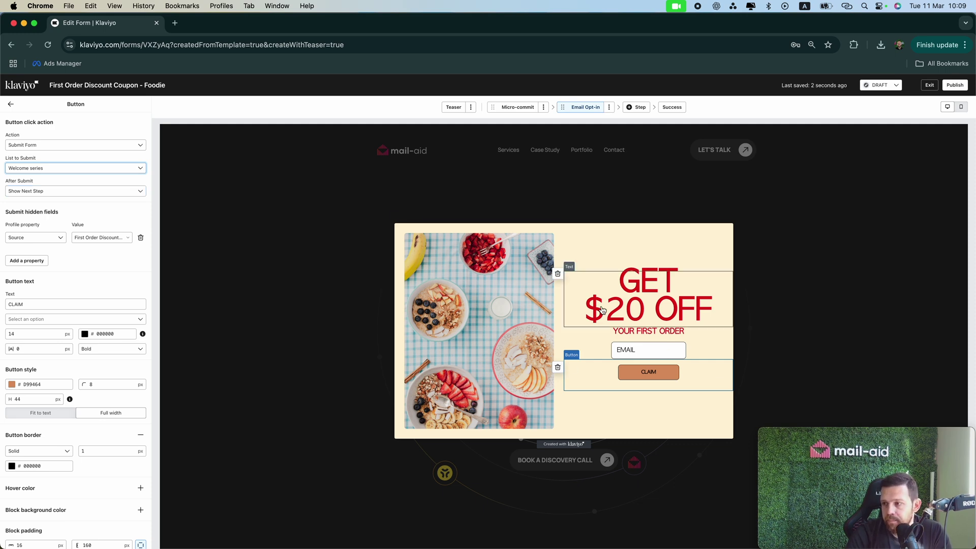
pyautogui.click(624, 353)
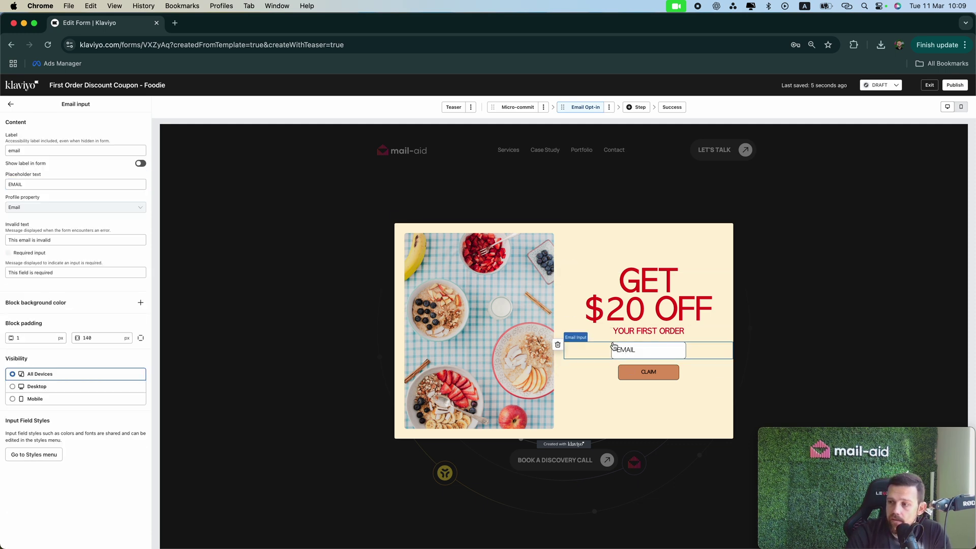
pyautogui.click(661, 376)
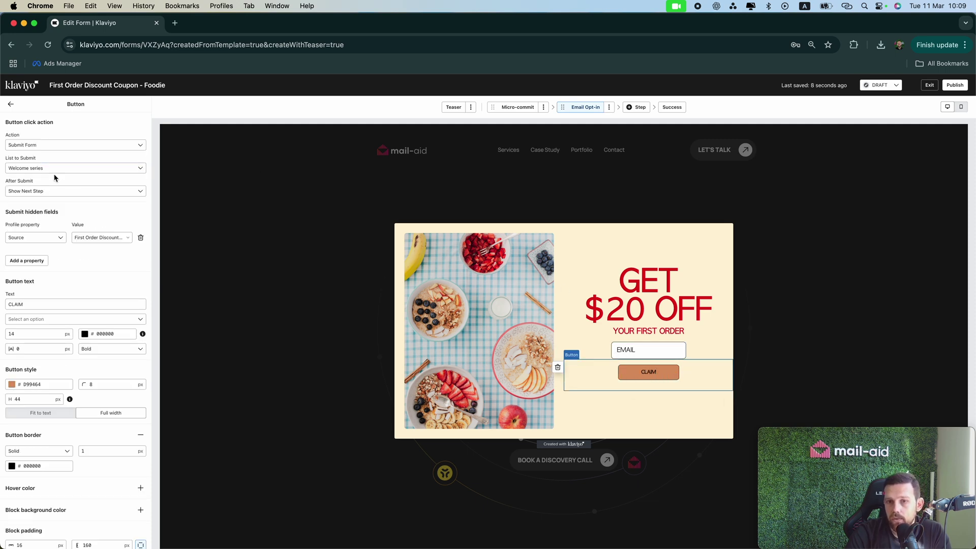
pyautogui.click(673, 107)
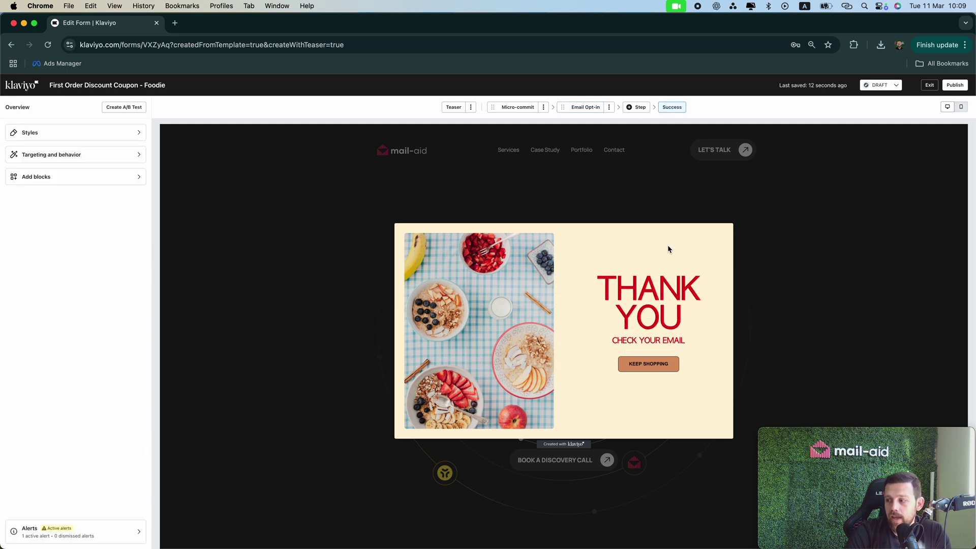
# - Exit the form editor and build a blank flow from scratch named 'Welcome series'
pyautogui.click(931, 86)
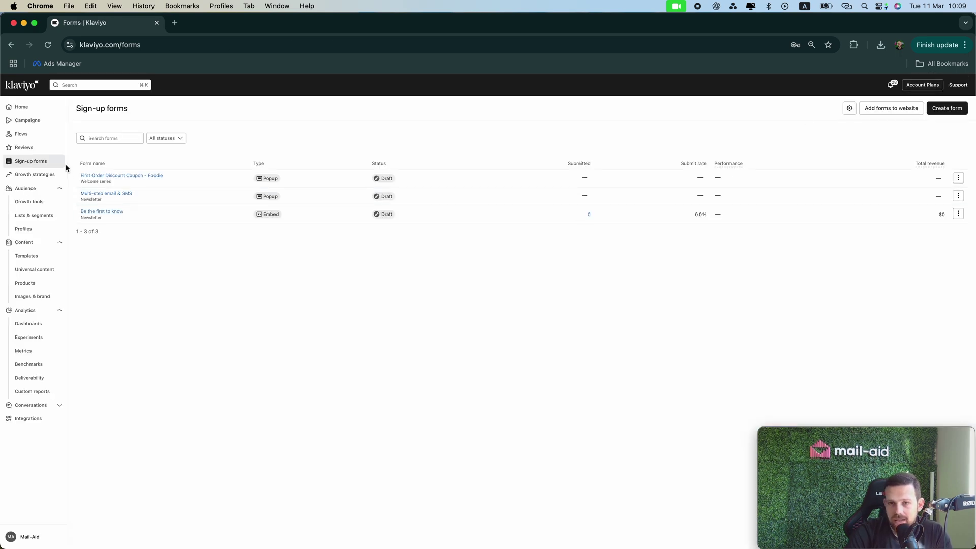
pyautogui.click(36, 136)
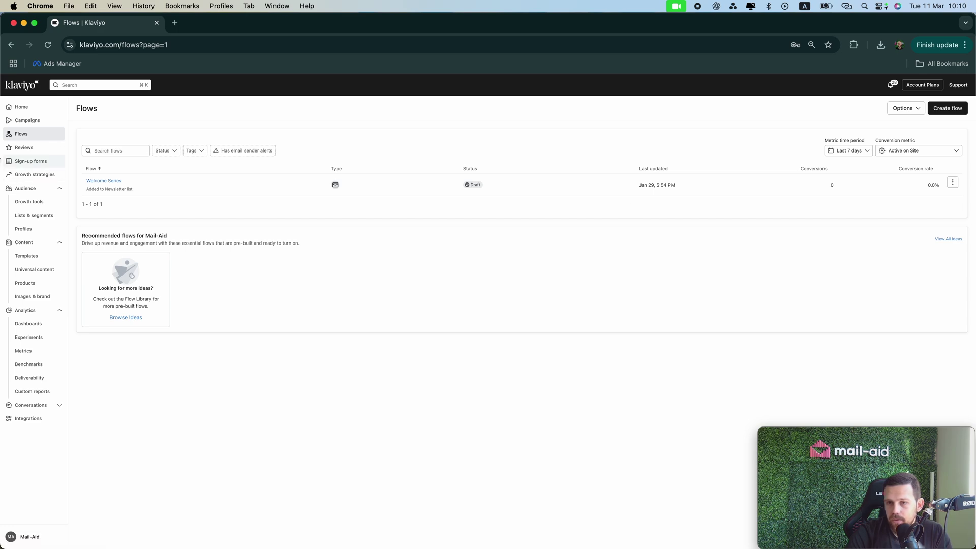
pyautogui.click(944, 106)
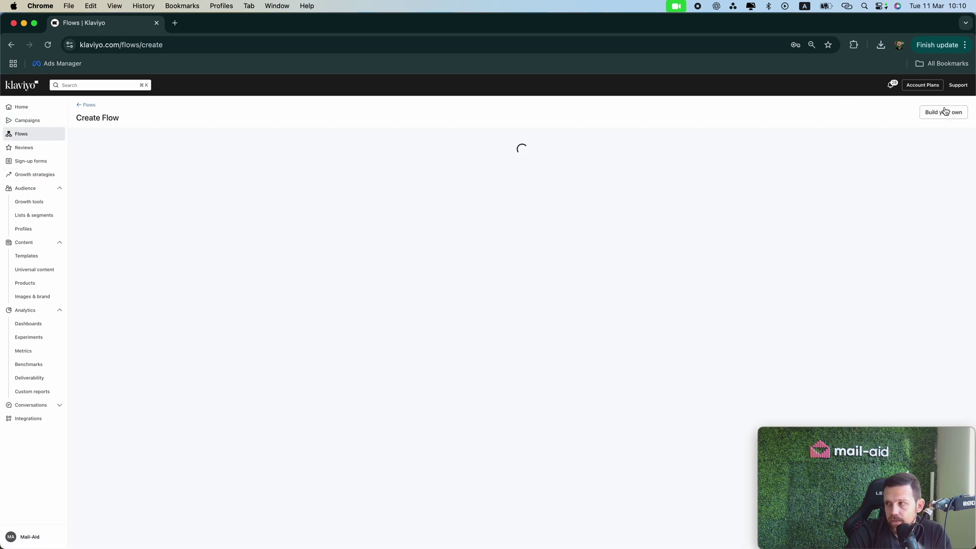
pyautogui.click(947, 112)
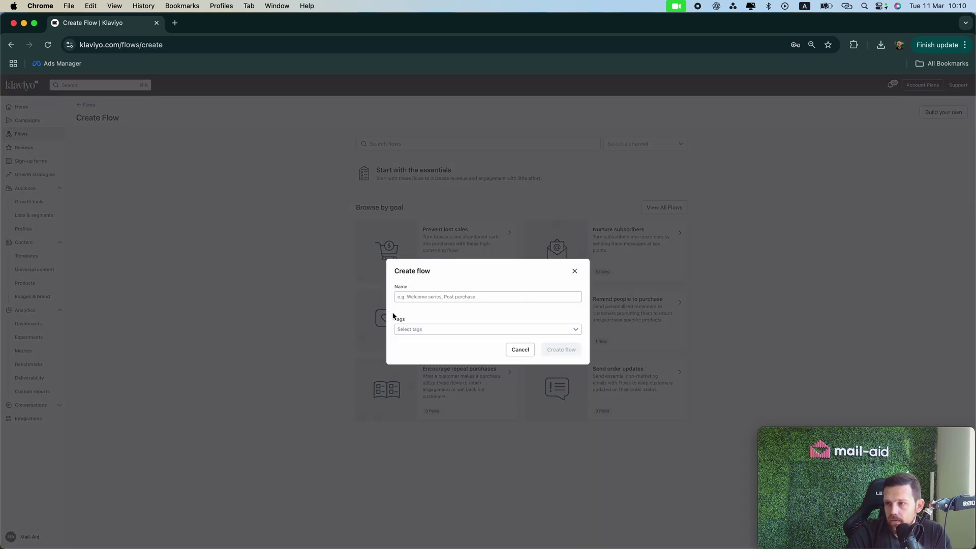
pyautogui.click(410, 297)
pyautogui.write('Welcome series')
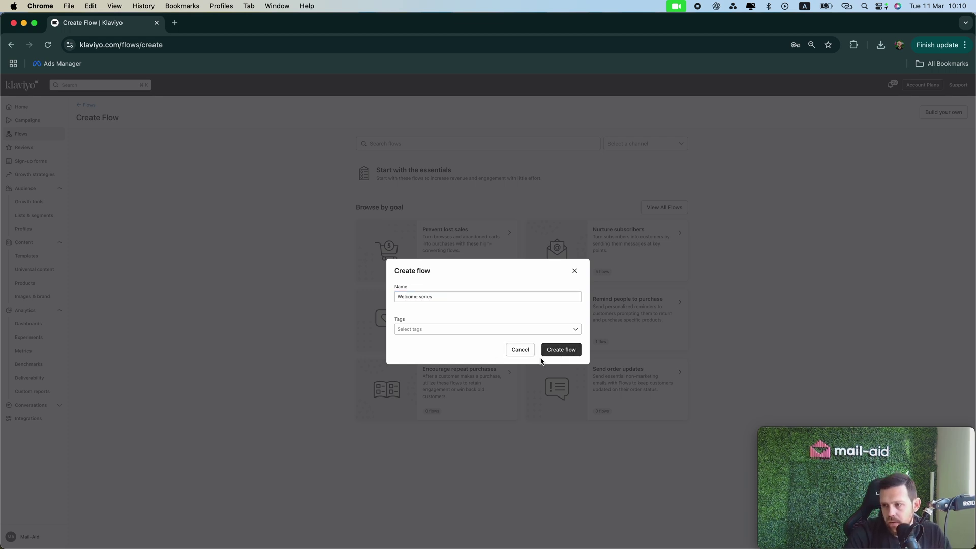
pyautogui.click(557, 351)
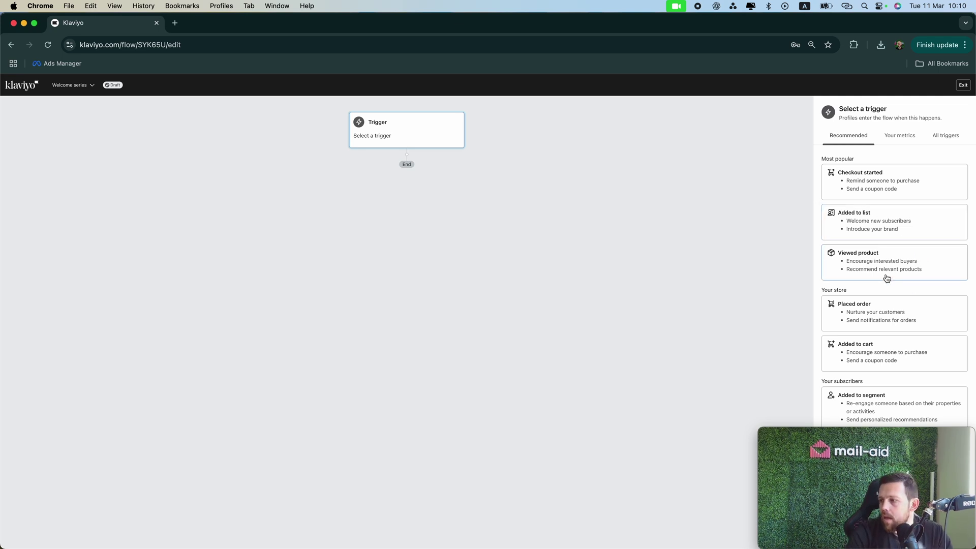
# - Trigger the flow on being added to the Welcome series list and add an Email step below it
pyautogui.click(887, 142)
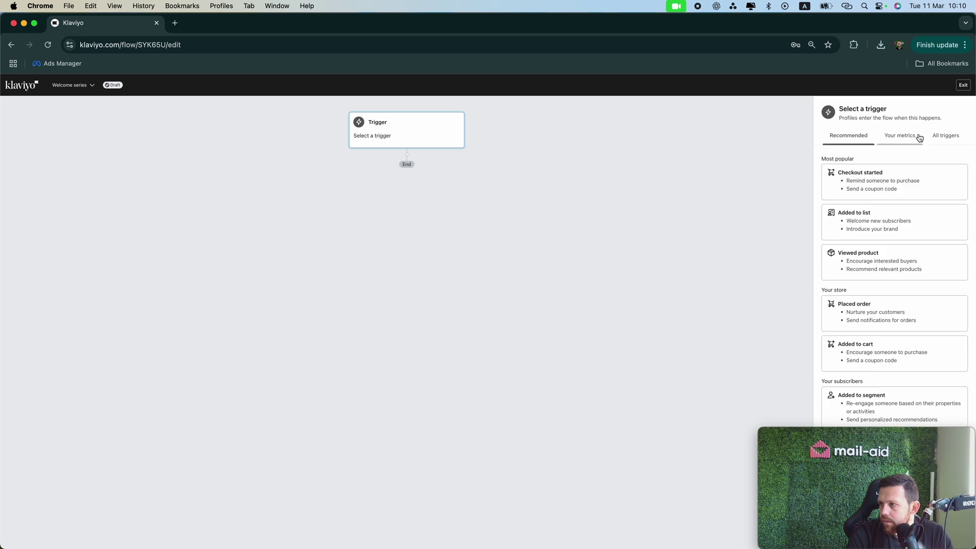
pyautogui.click(864, 222)
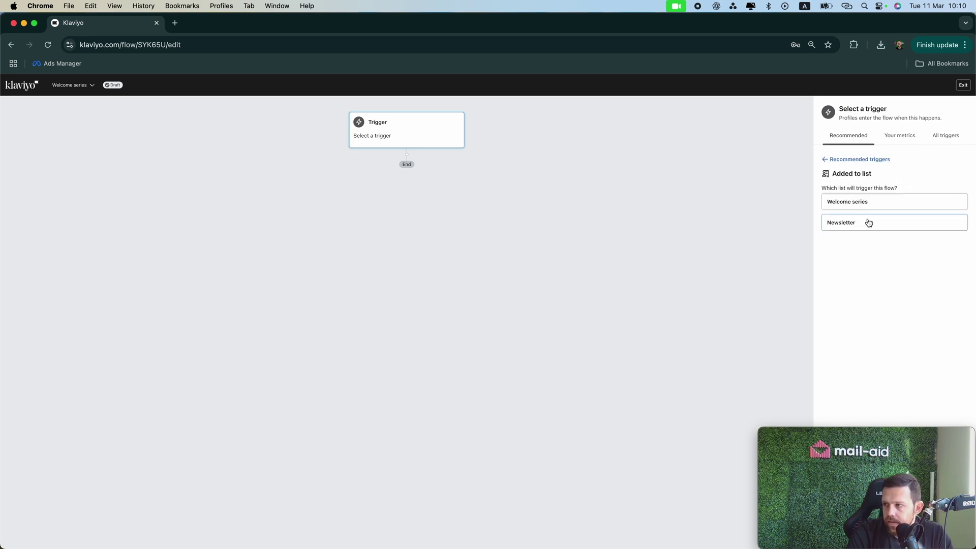
pyautogui.click(872, 202)
pyautogui.moveTo(827, 447); pyautogui.dragTo(665, 447)
pyautogui.click(834, 534)
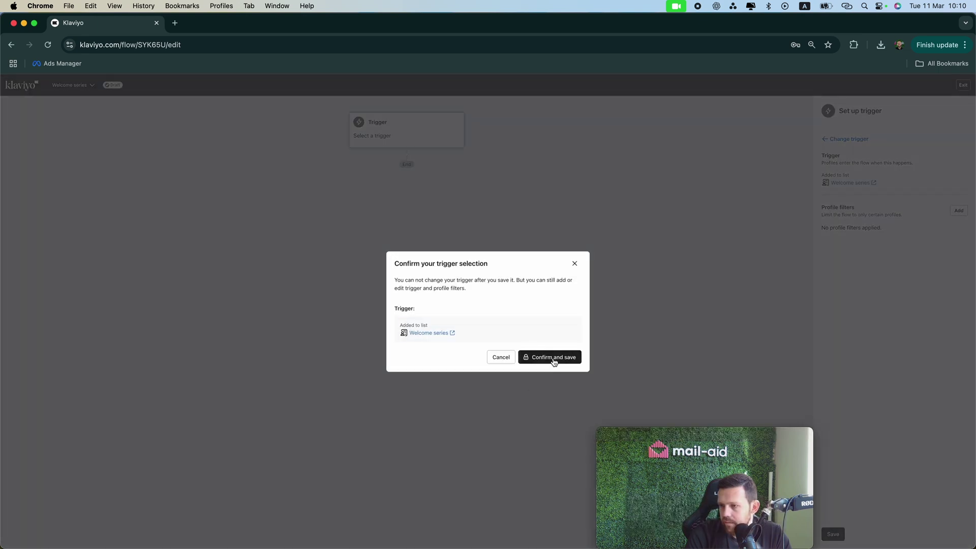
pyautogui.click(561, 358)
pyautogui.moveTo(696, 434); pyautogui.dragTo(858, 432)
pyautogui.moveTo(66, 129); pyautogui.dragTo(447, 353)
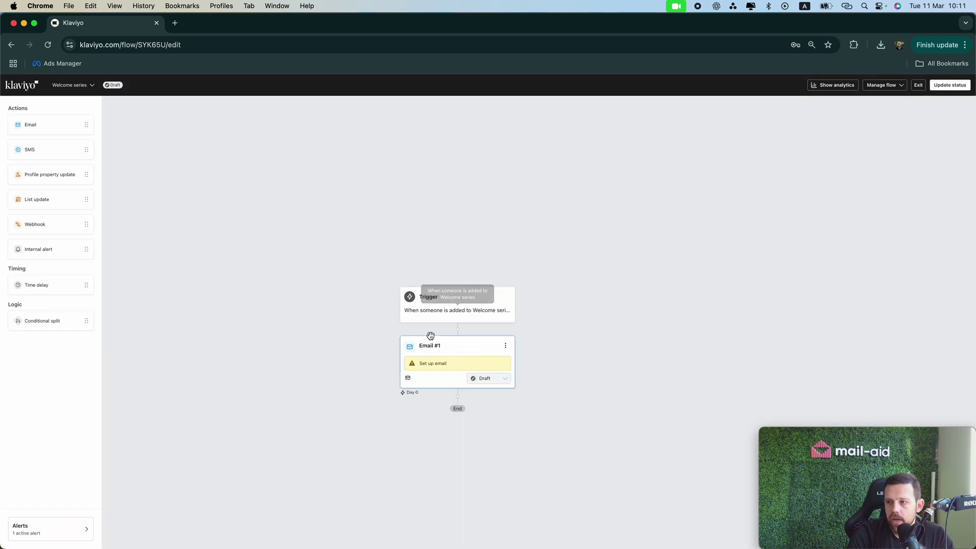
pyautogui.click(47, 286)
pyautogui.moveTo(47, 286); pyautogui.dragTo(430, 335)
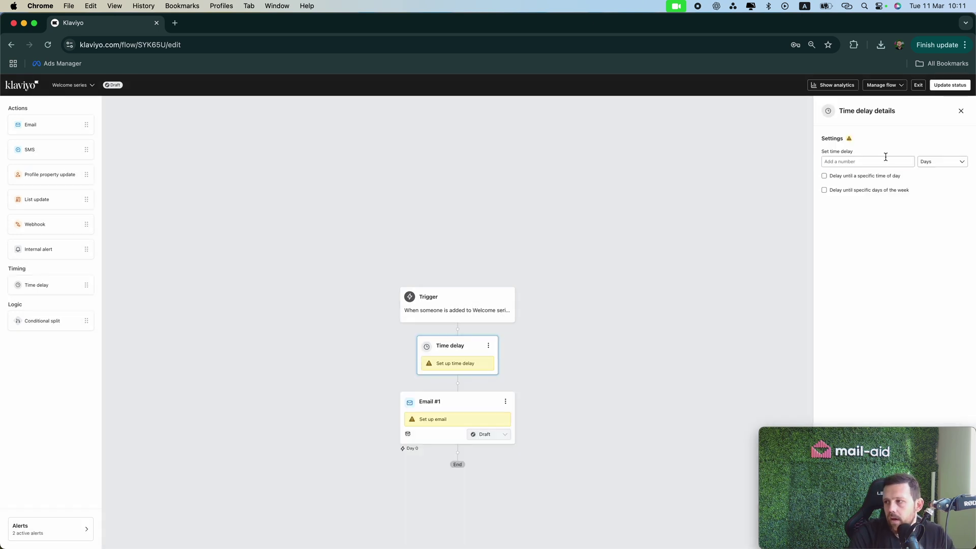
pyautogui.click(885, 157)
pyautogui.write('1')
pyautogui.click(941, 162)
pyautogui.click(949, 168)
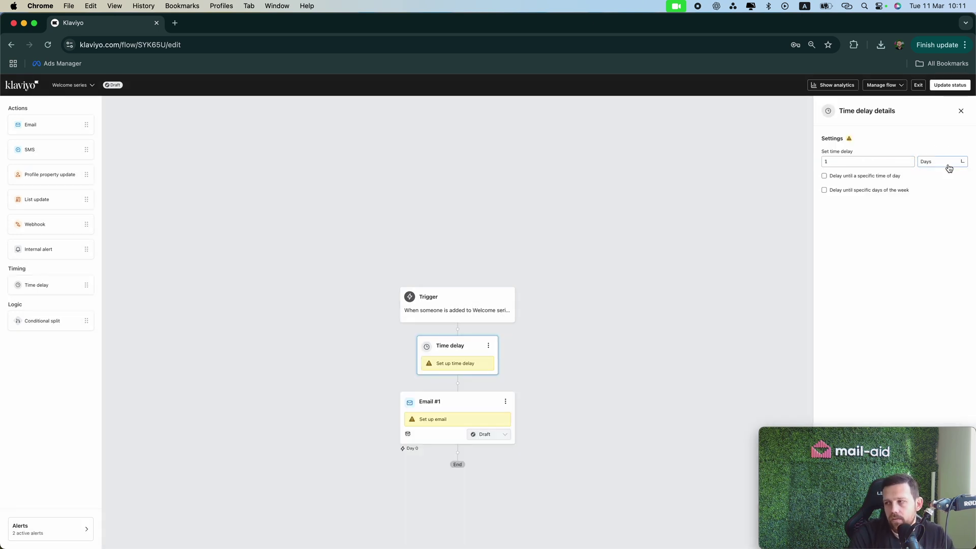
pyautogui.click(961, 110)
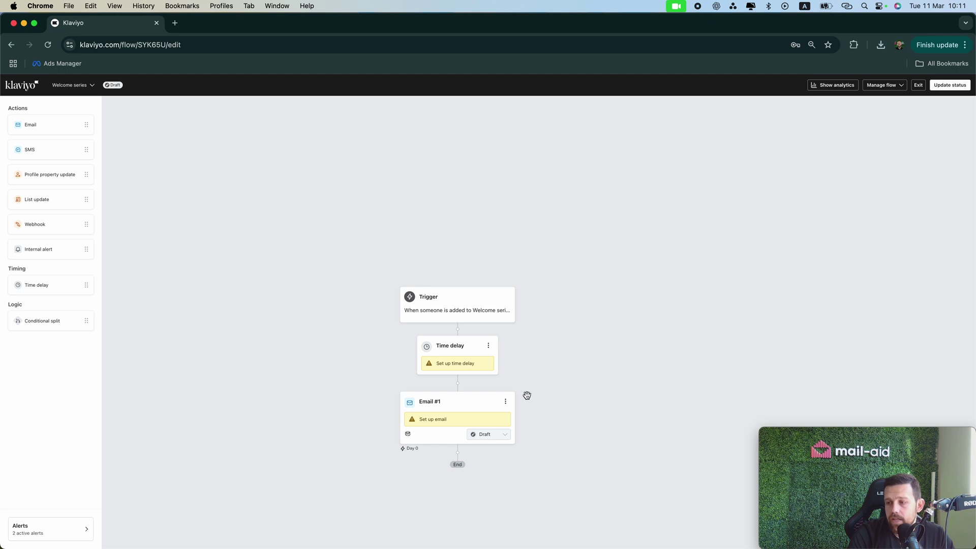
pyautogui.click(488, 345)
pyautogui.click(507, 377)
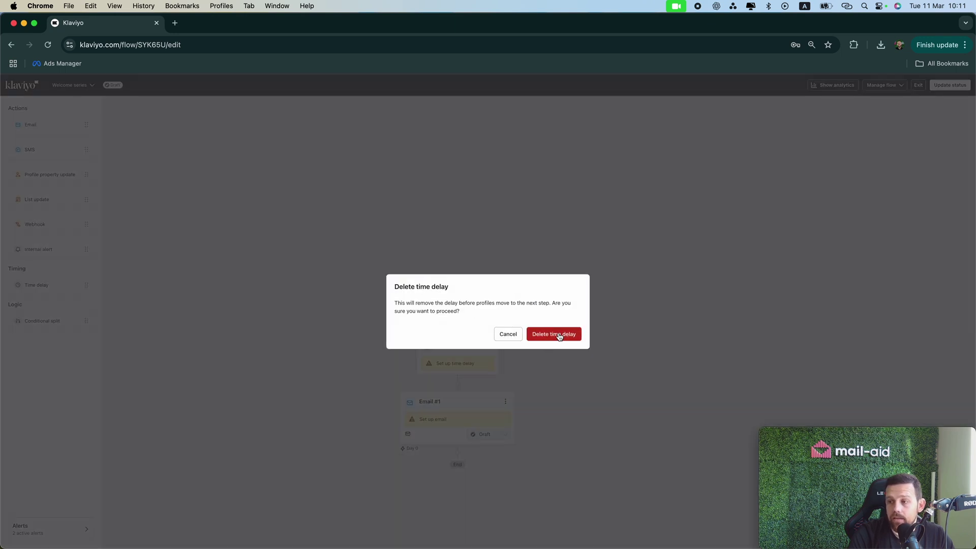
pyautogui.click(556, 334)
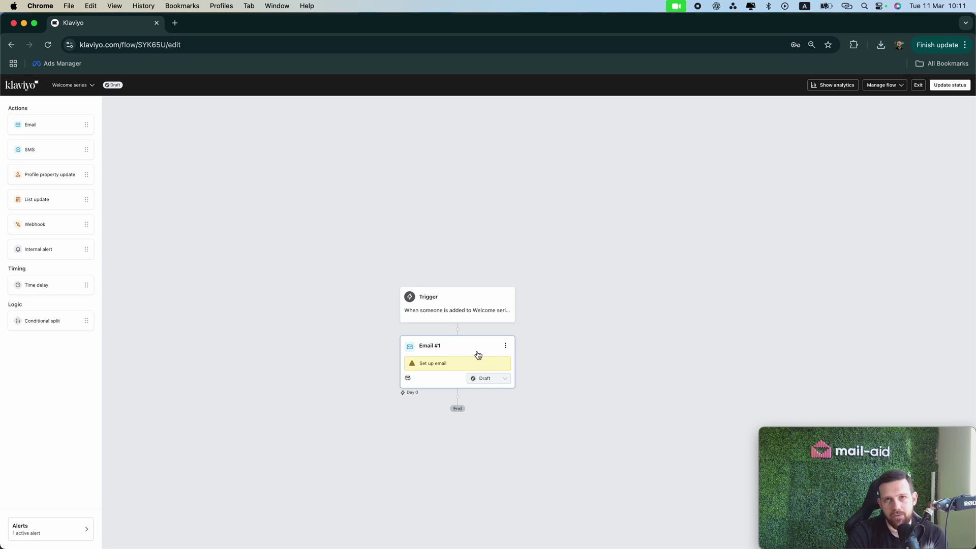
# - Uncheck Skip recently emailed profiles on Email #1, save, and browse its templates
pyautogui.click(478, 355)
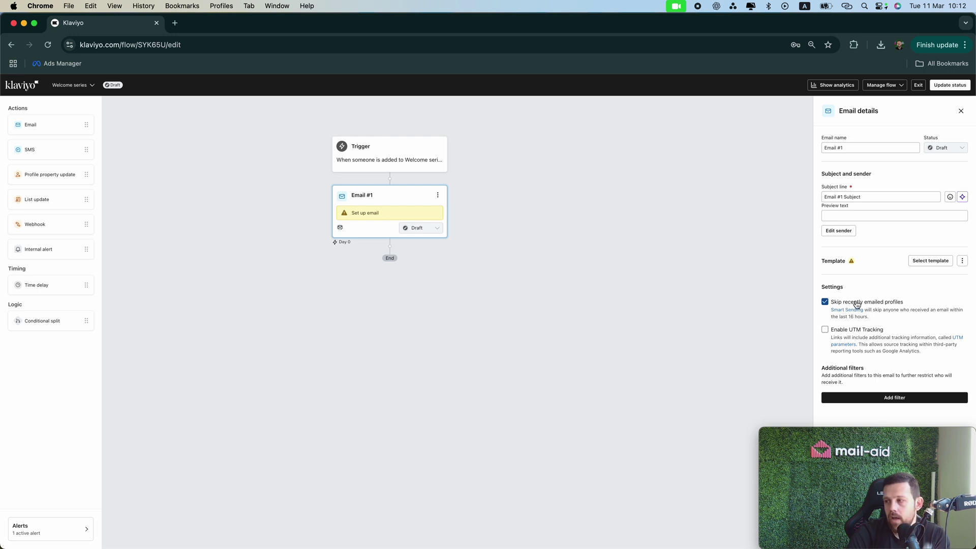
pyautogui.click(874, 303)
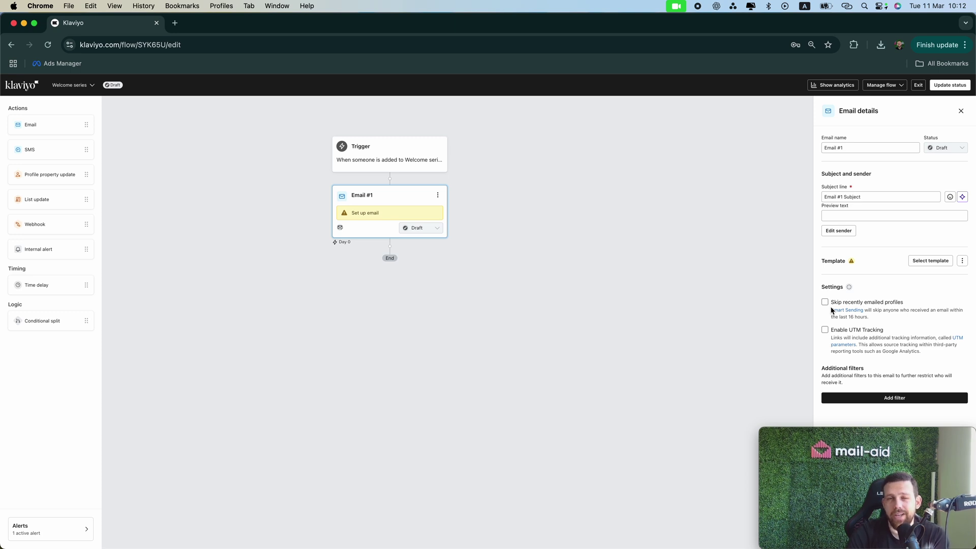
pyautogui.moveTo(864, 435); pyautogui.dragTo(665, 435)
pyautogui.click(833, 535)
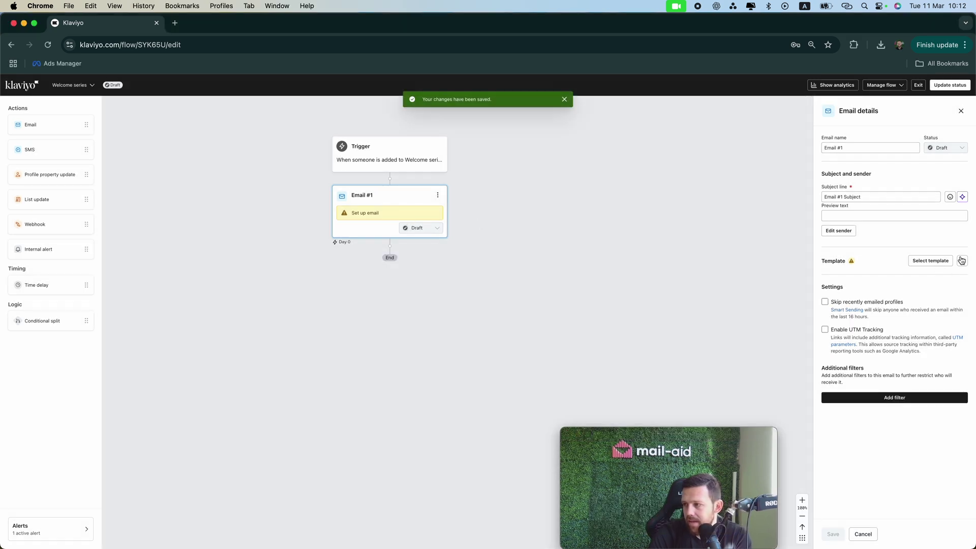
pyautogui.click(931, 260)
pyautogui.moveTo(708, 436); pyautogui.dragTo(905, 439)
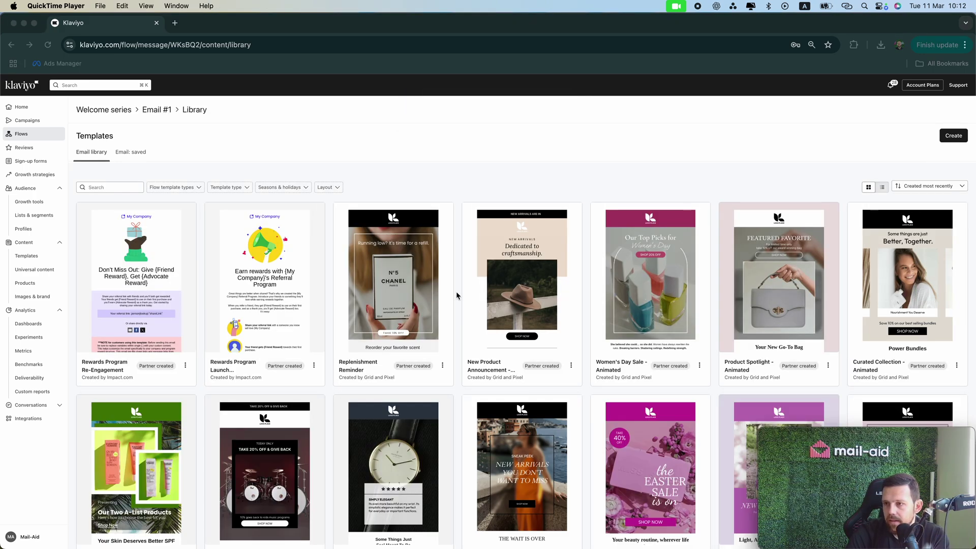
# - Start Email #1 from the New Product Announcement template and look over its layout
pyautogui.click(547, 289)
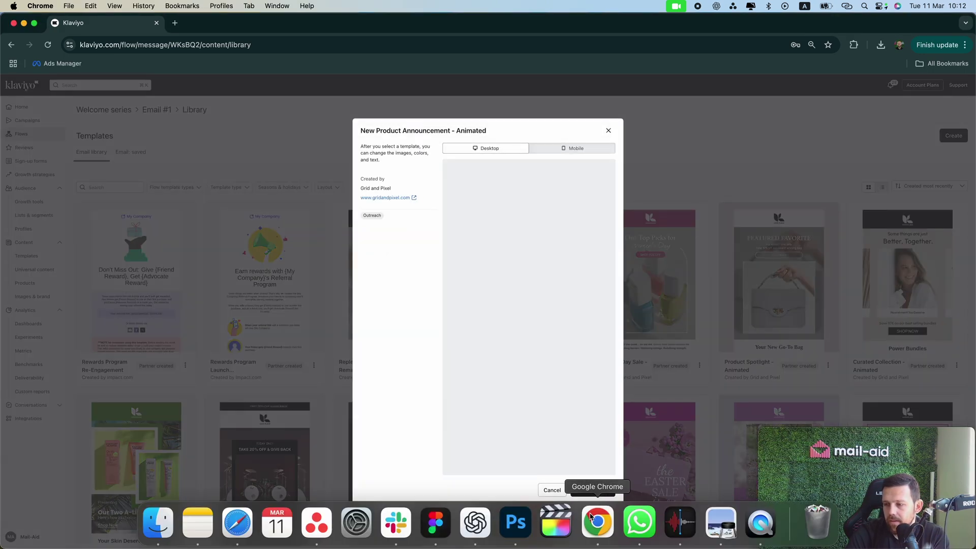
pyautogui.click(591, 492)
pyautogui.scroll(-10, 366, 269)
pyautogui.scroll(-5, 353, 278)
pyautogui.scroll(10, 633, 268)
pyautogui.scroll(5, 633, 268)
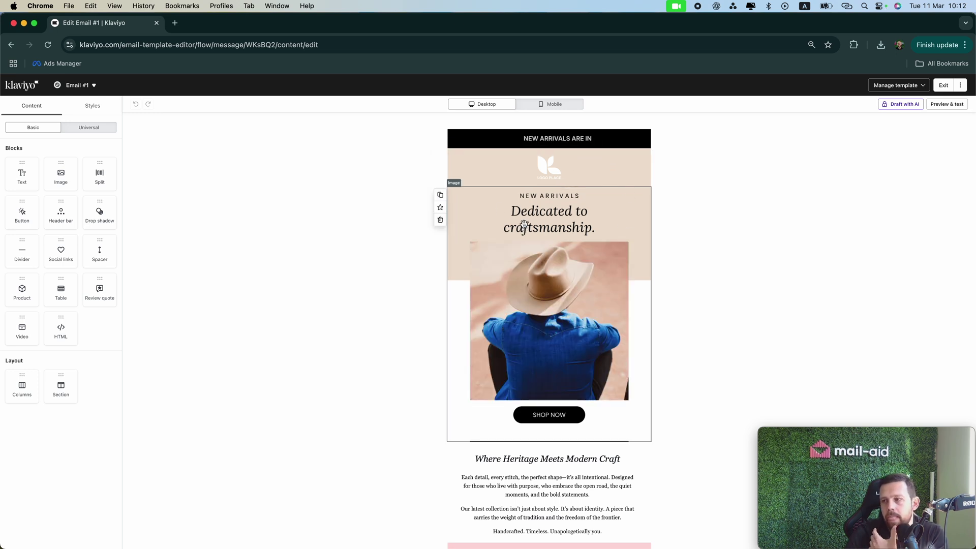
pyautogui.scroll(-2, 527, 342)
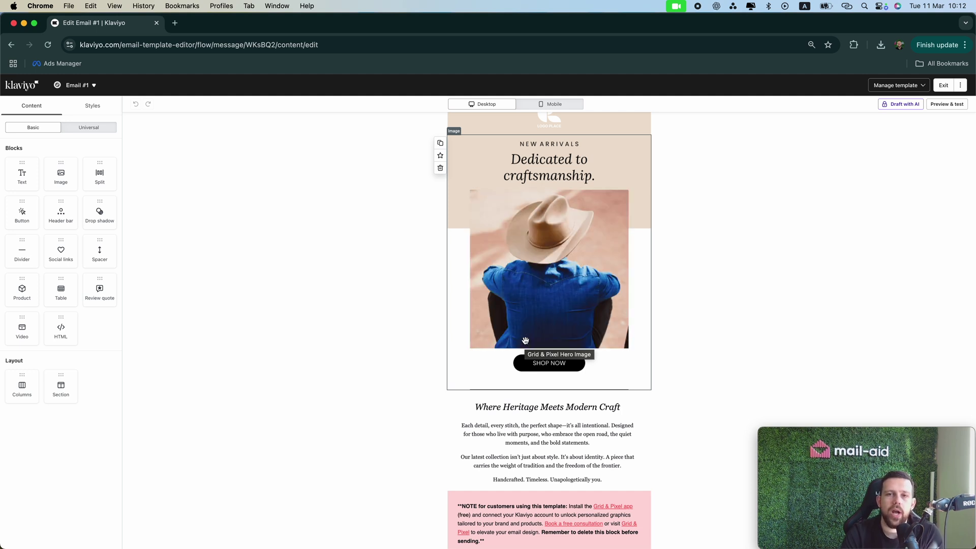
pyautogui.scroll(1, 525, 340)
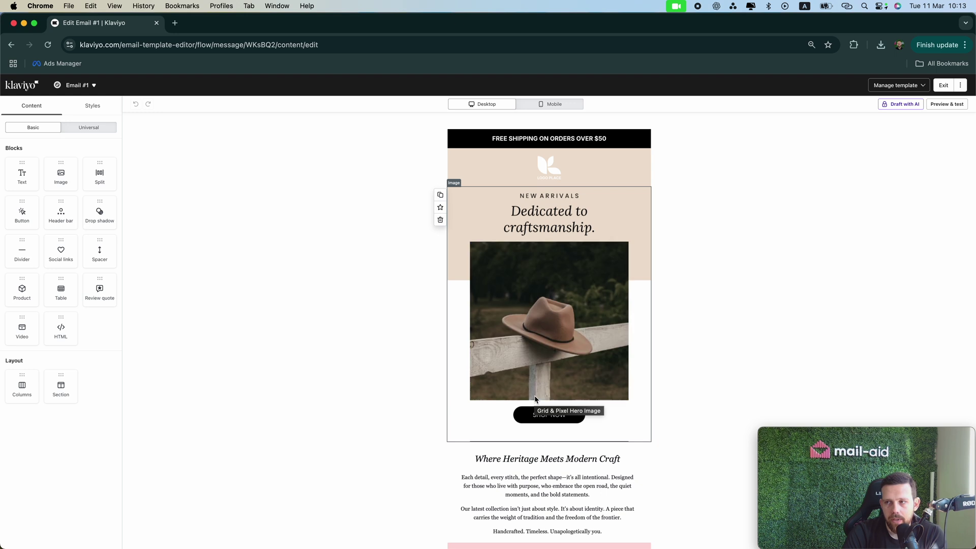
# - Drop a text block below SHOP NOW and type 'USE CODE: WELCOME10'
pyautogui.moveTo(21, 173); pyautogui.dragTo(538, 407)
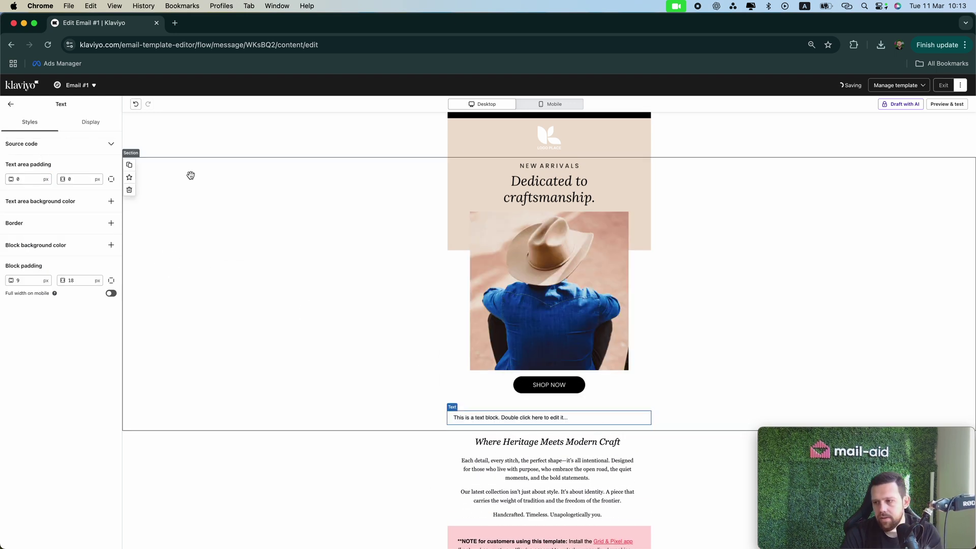
pyautogui.click(559, 417)
pyautogui.doubleClick(558, 417)
pyautogui.write('USE CODE: WELCOM')
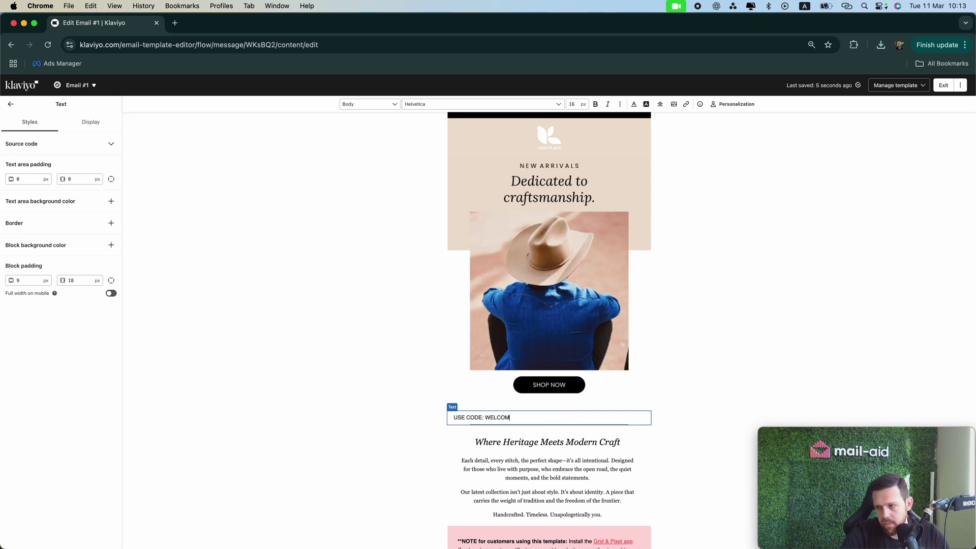
pyautogui.write('E10')
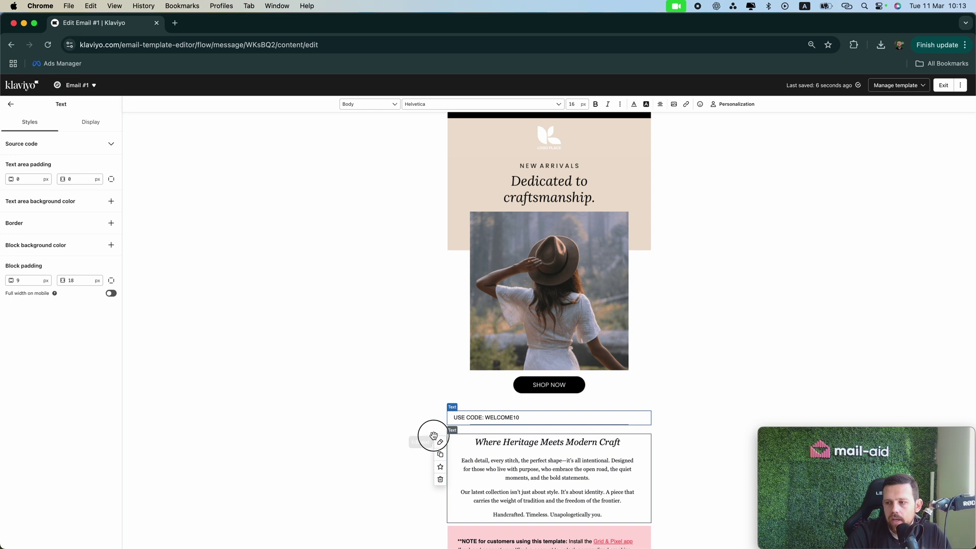
pyautogui.click(431, 436)
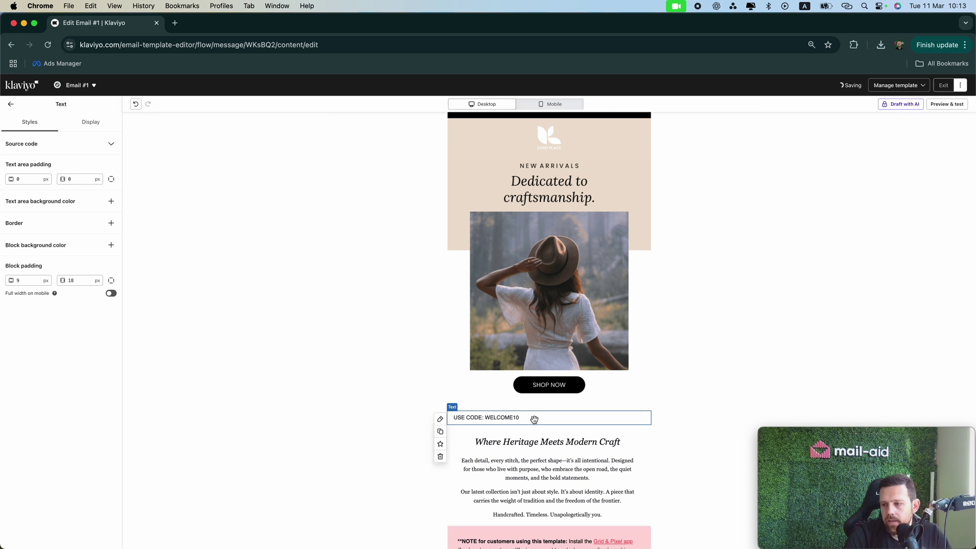
# - Put WELCOME10 on its own line and centre both lines of the coupon text
pyautogui.click(487, 418)
pyautogui.hotkey('shift', 'Return')
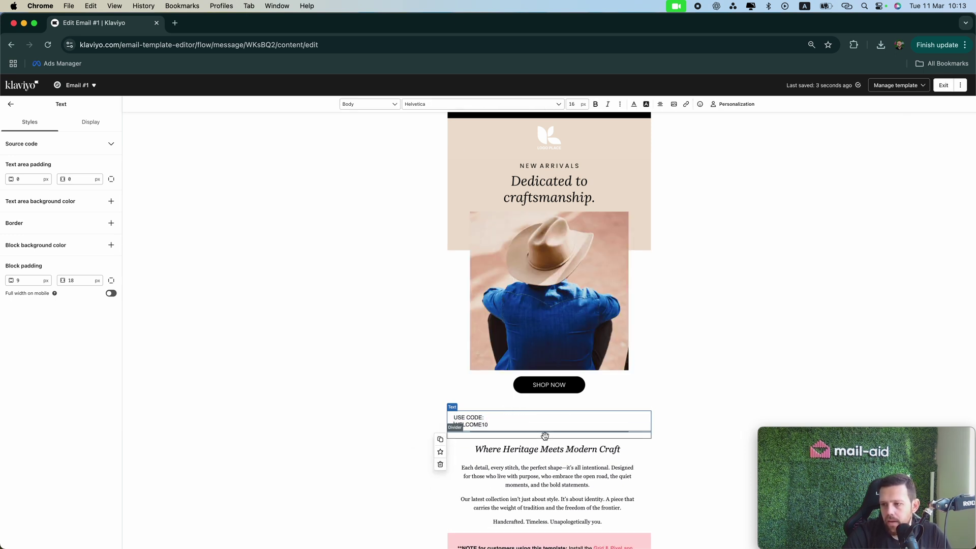
pyautogui.tripleClick(508, 425)
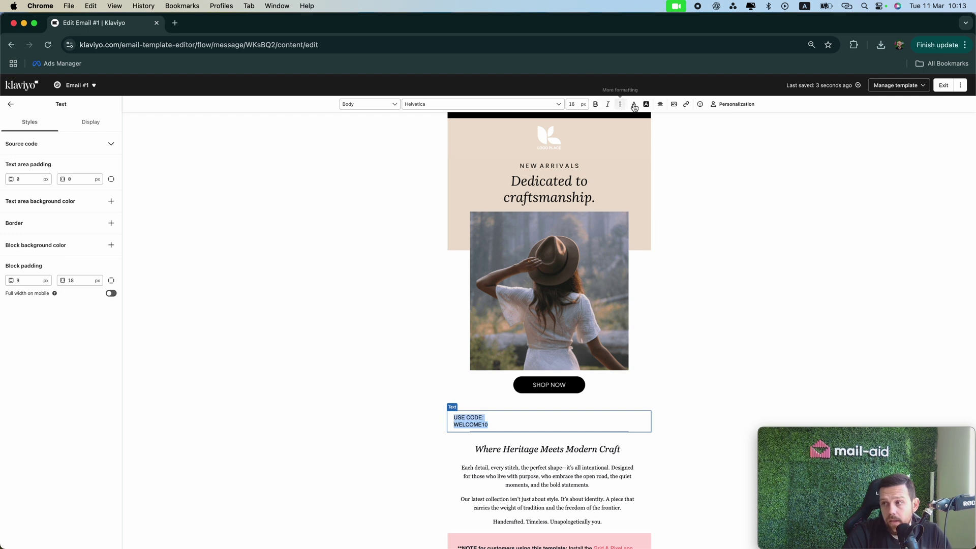
pyautogui.click(659, 103)
pyautogui.click(673, 118)
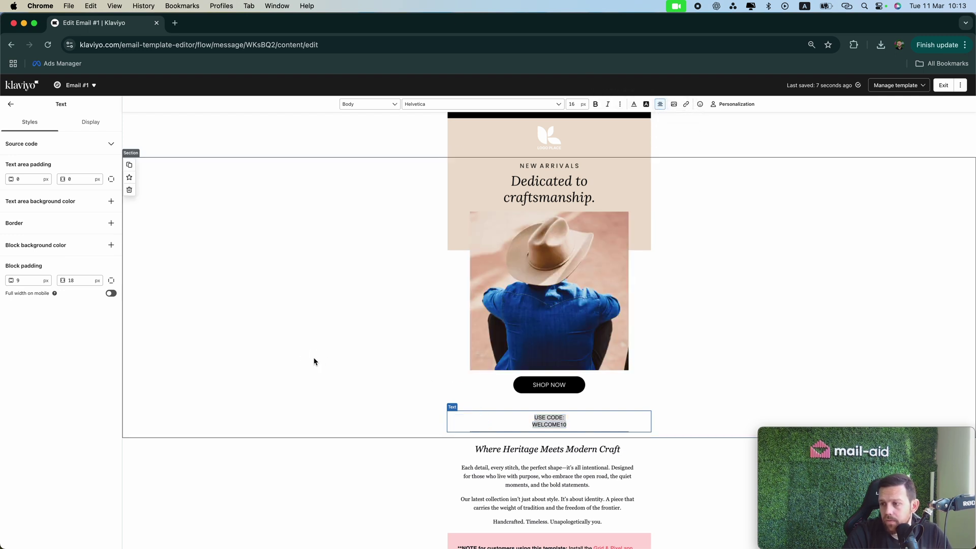
pyautogui.click(329, 466)
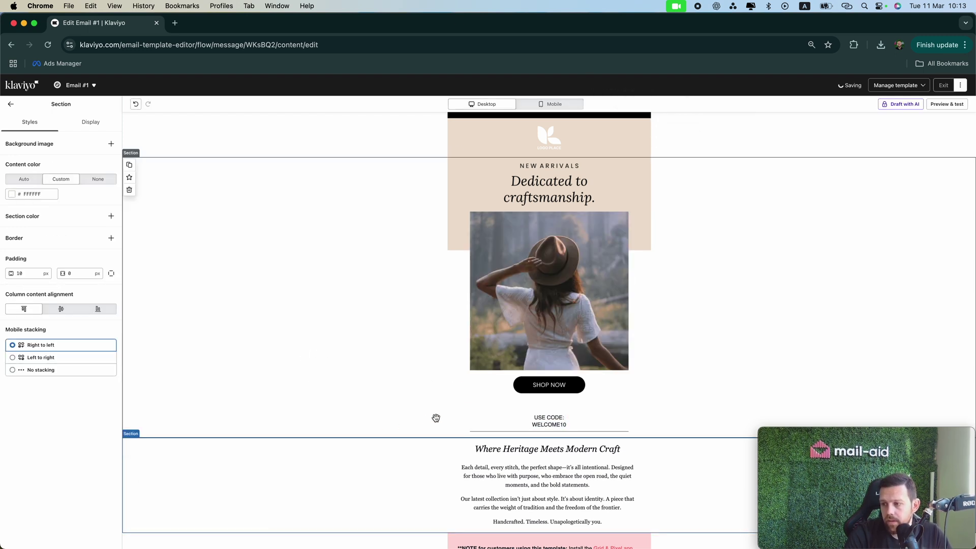
pyautogui.scroll(-1, 603, 376)
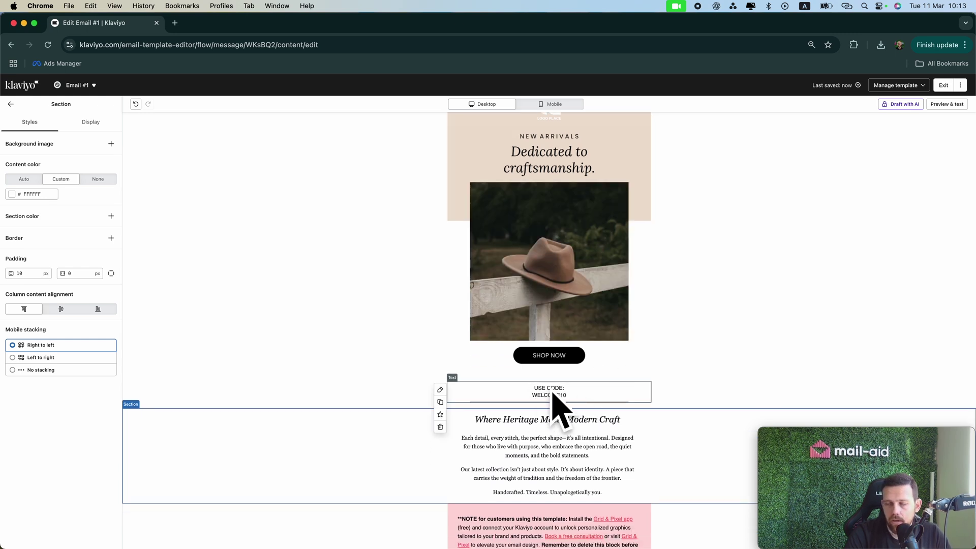
pyautogui.scroll(1, 554, 394)
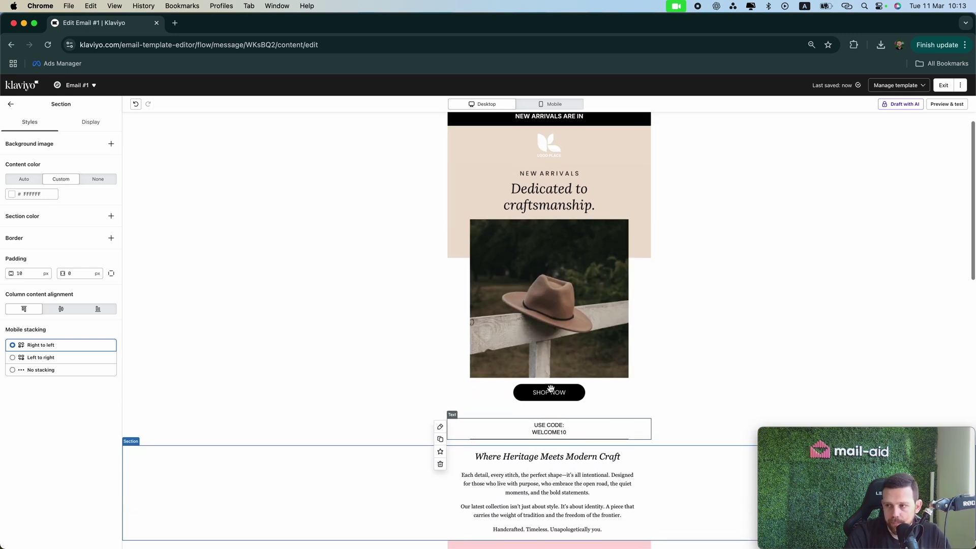
# - Create an amount-off-products discount with code WELCOME10 at 10% off
pyautogui.click(558, 337)
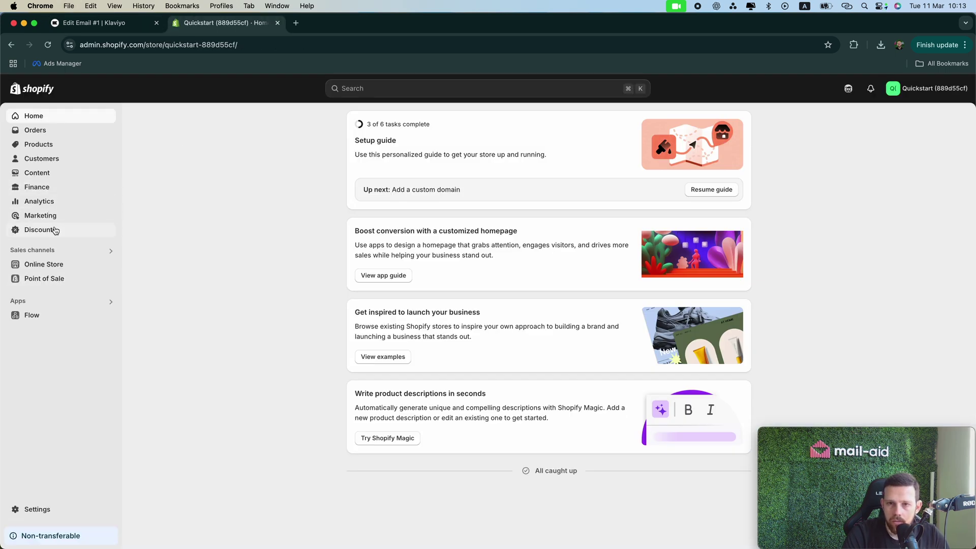
pyautogui.click(55, 231)
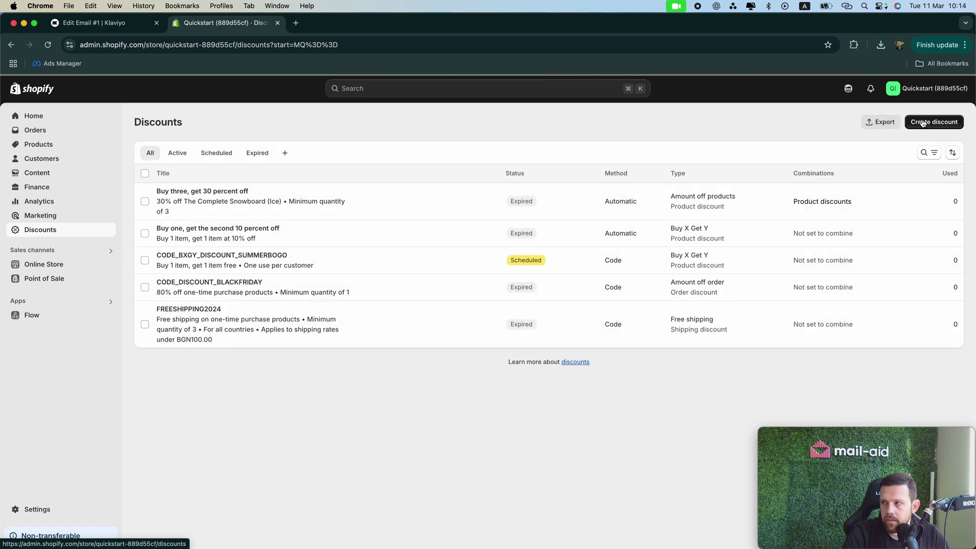
pyautogui.click(925, 122)
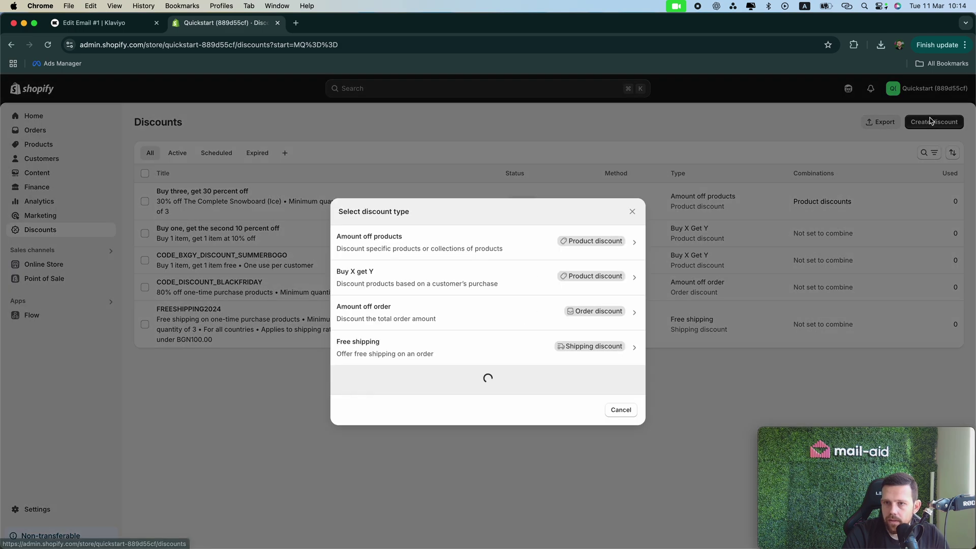
pyautogui.click(411, 265)
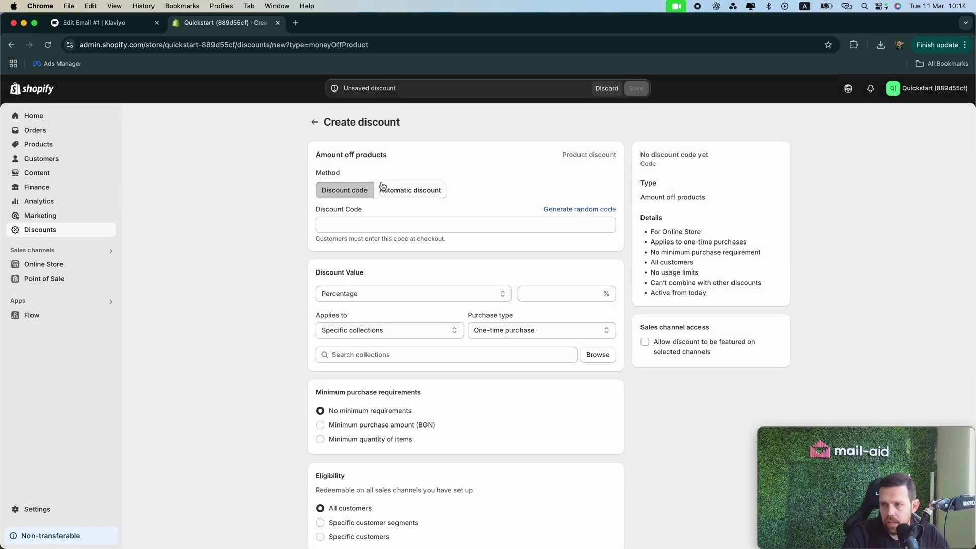
pyautogui.write('WELCOME10')
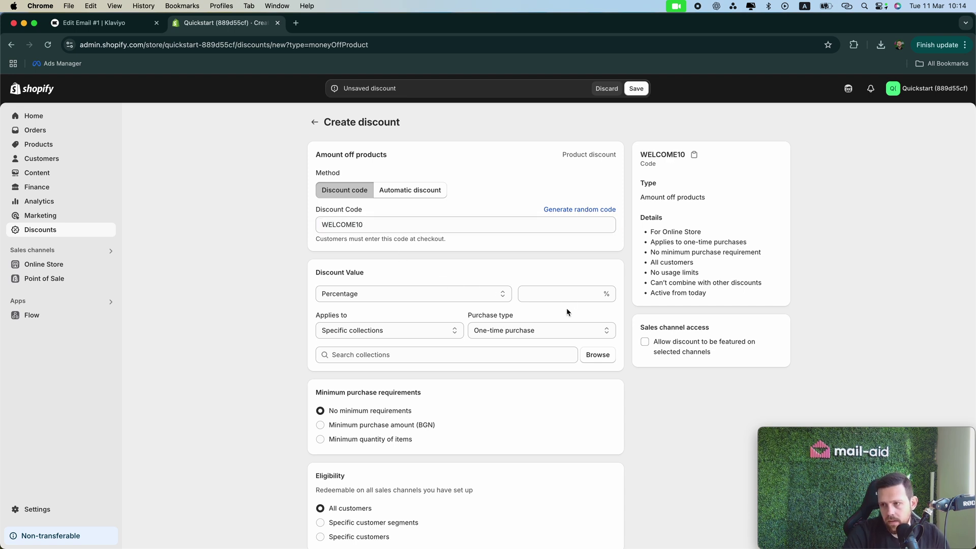
pyautogui.click(564, 294)
pyautogui.write('10')
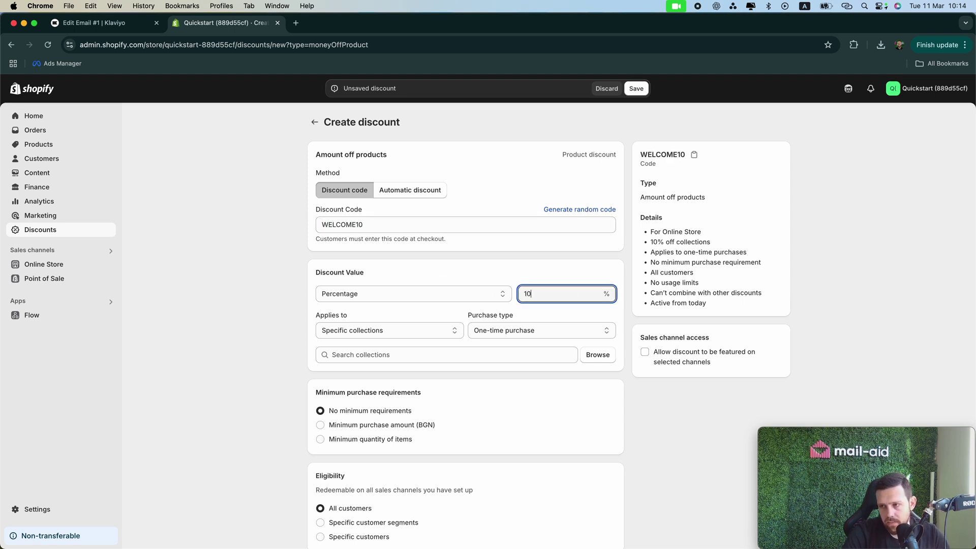
pyautogui.click(235, 336)
# - Apply the discount to three specific collections, including Automated Collection and Home page
pyautogui.scroll(-1, 348, 322)
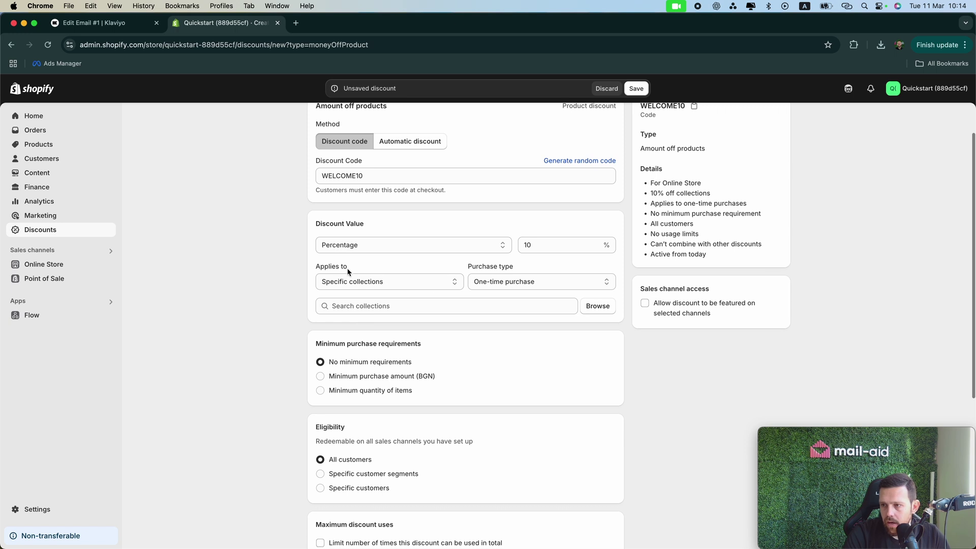
pyautogui.click(379, 291)
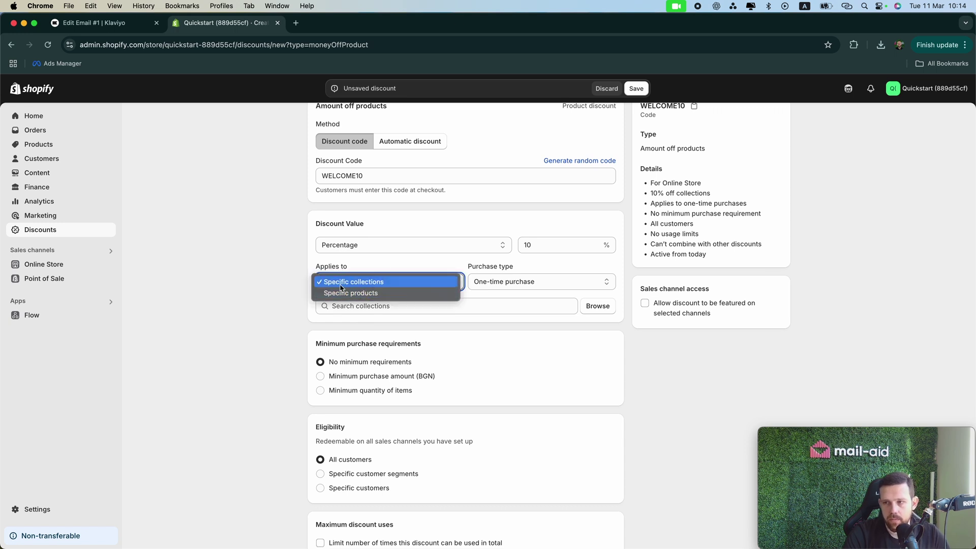
pyautogui.click(386, 282)
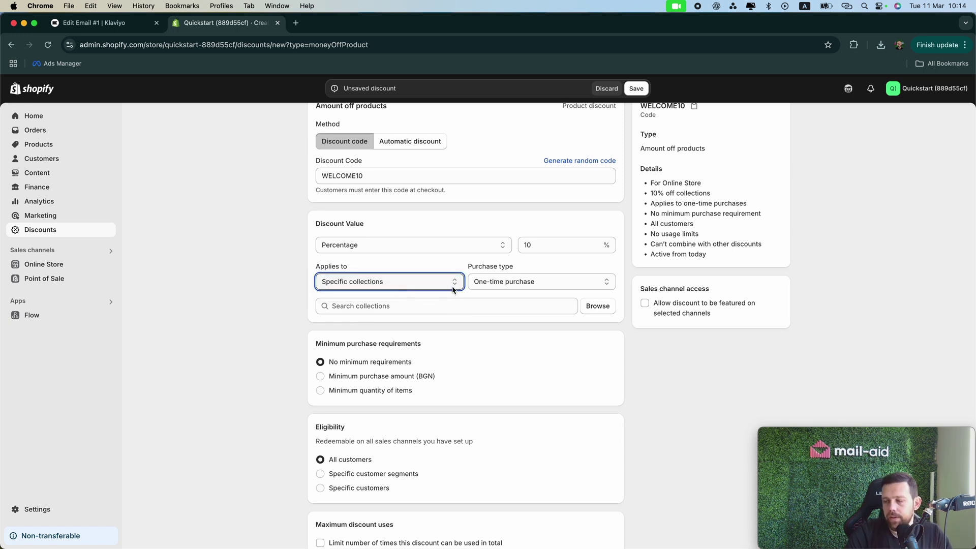
pyautogui.click(580, 310)
pyautogui.click(419, 223)
pyautogui.click(420, 252)
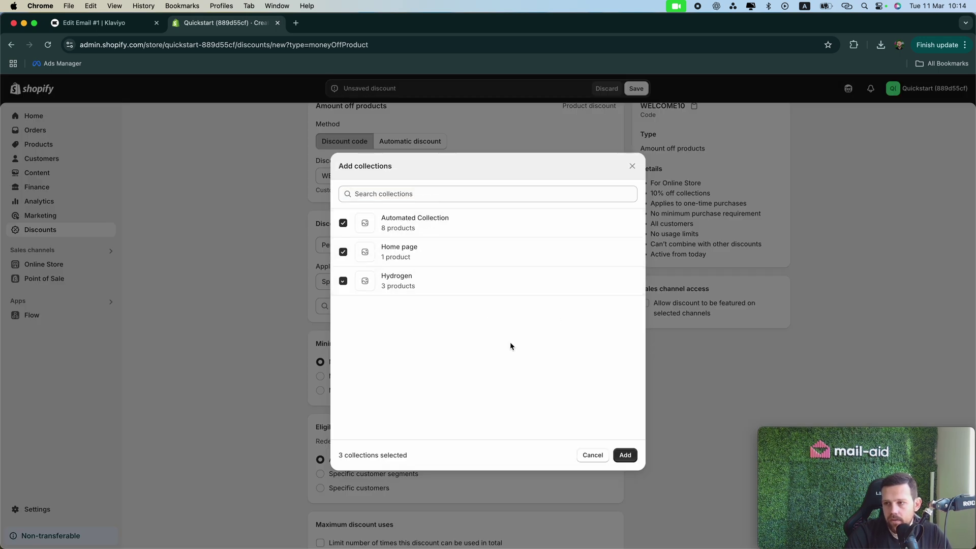
pyautogui.click(625, 455)
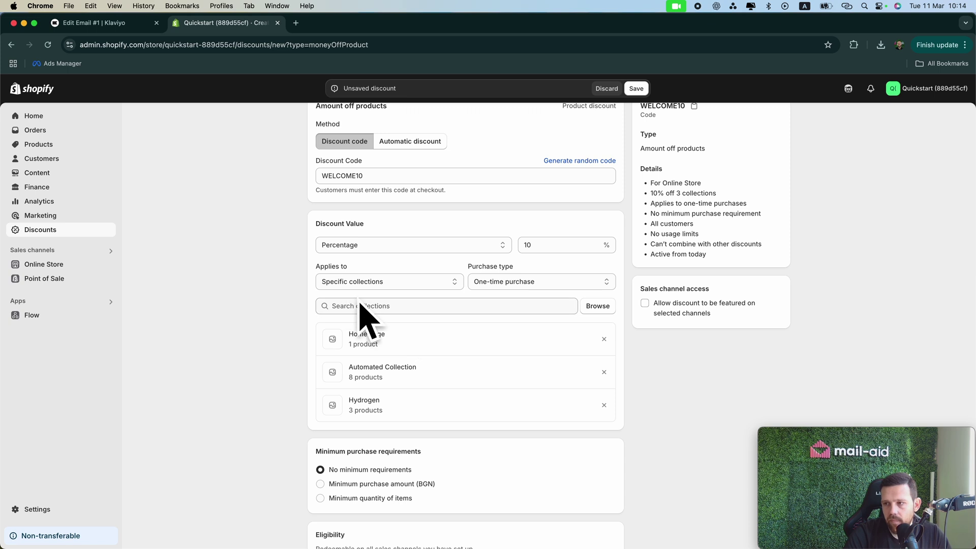
# - Leave total usage unlimited, keep one use per customer starting today, and return to the top
pyautogui.scroll(-5, 292, 322)
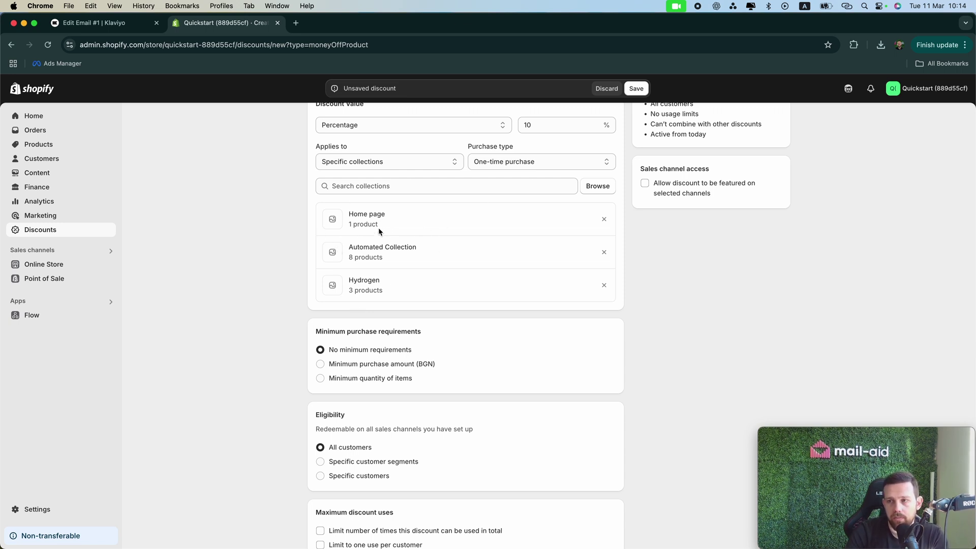
pyautogui.scroll(-5, 320, 271)
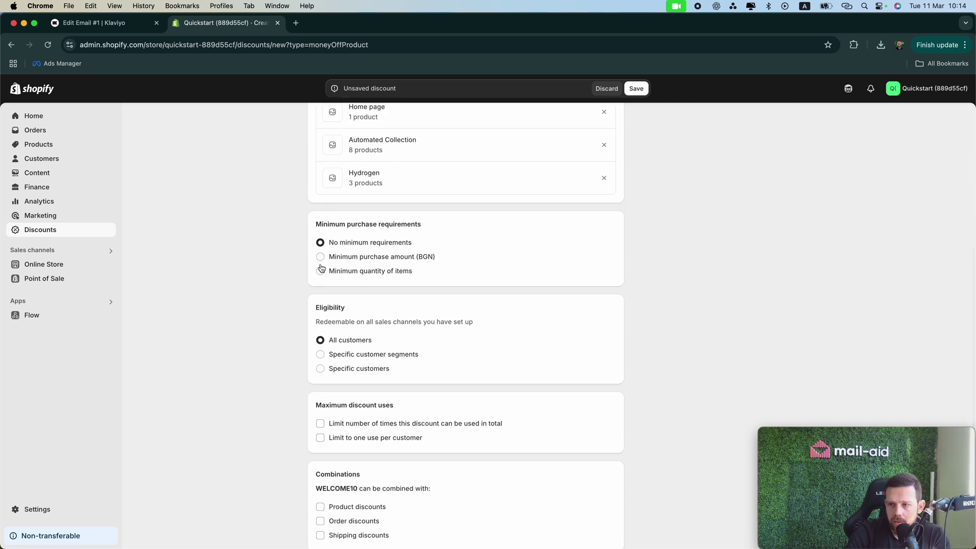
pyautogui.scroll(-5, 306, 264)
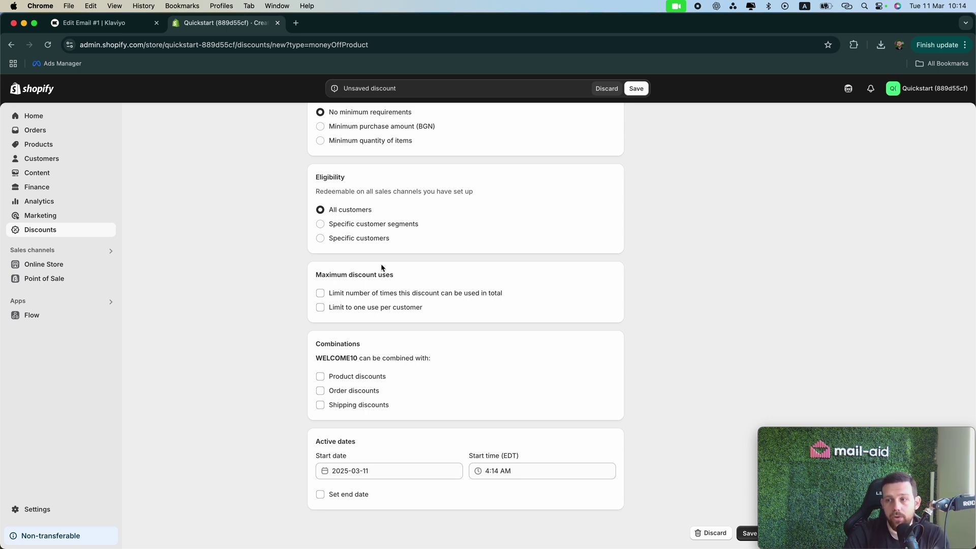
pyautogui.click(377, 294)
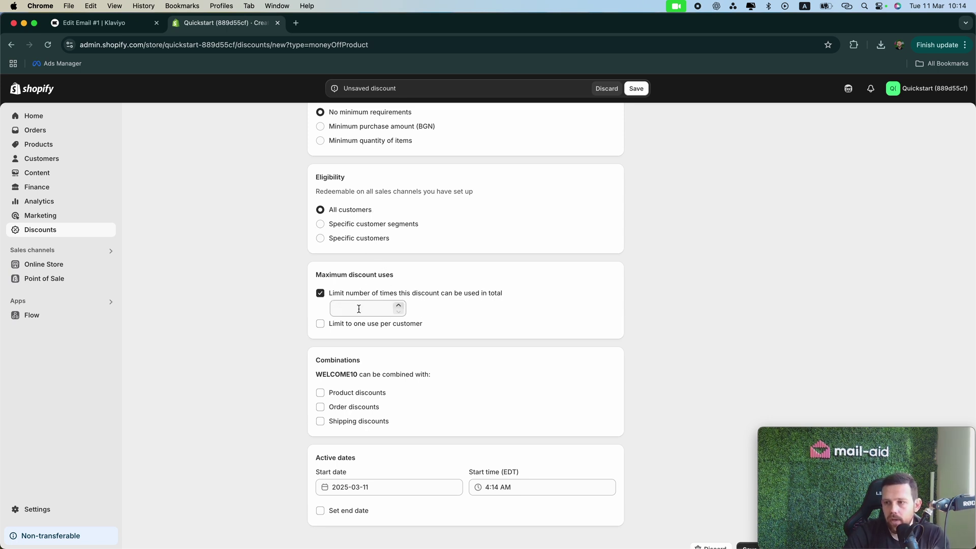
pyautogui.click(353, 294)
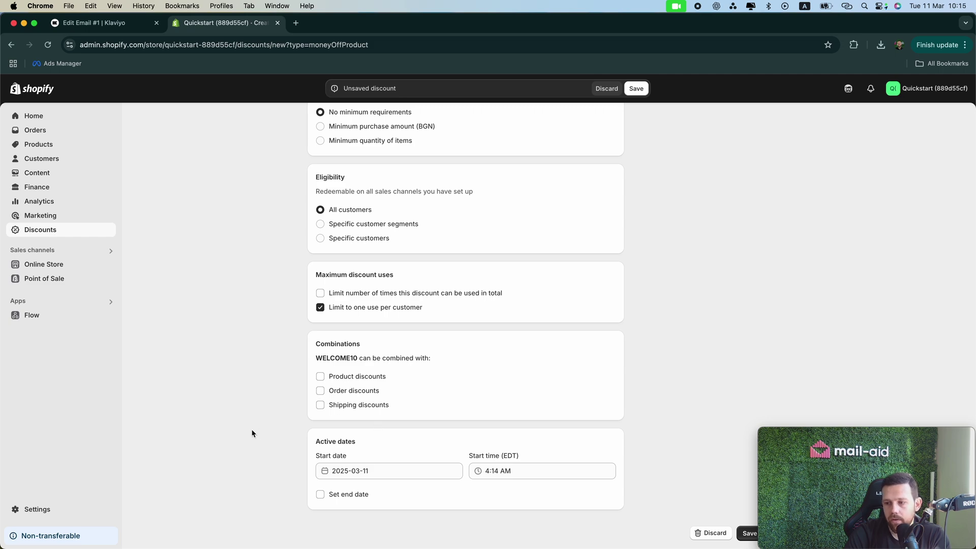
pyautogui.scroll(10, 610, 305)
# - Save WELCOME10, copy its shareable discount link, and return to the Klaviyo email
pyautogui.click(636, 88)
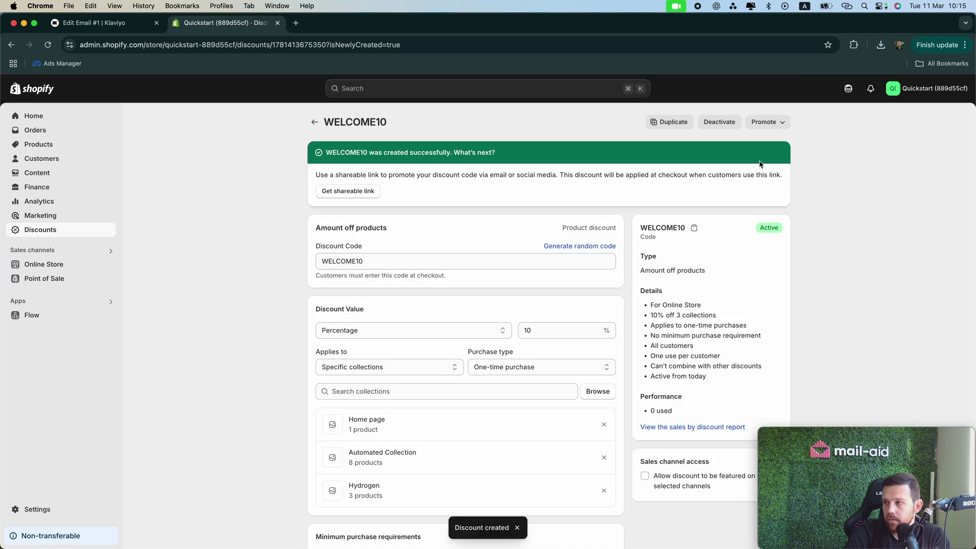
pyautogui.click(765, 122)
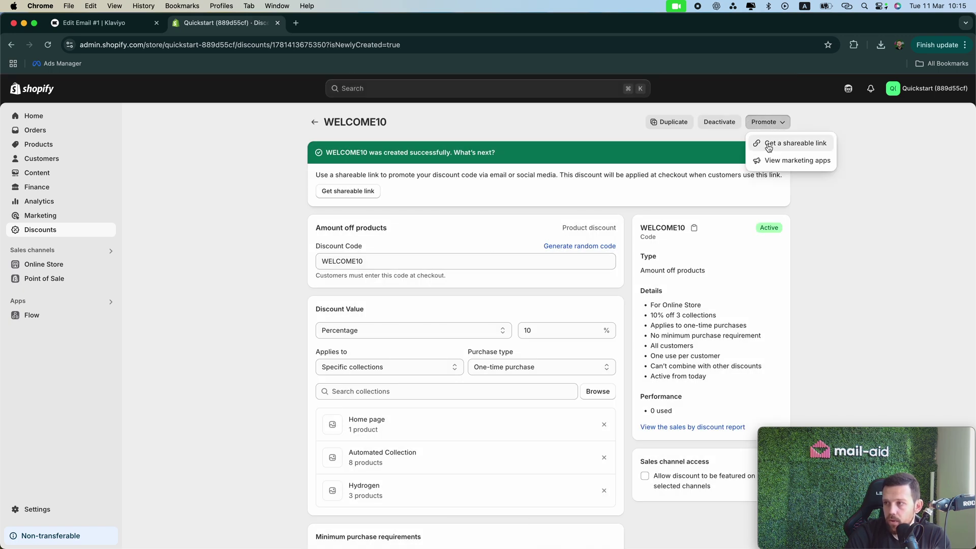
pyautogui.click(769, 144)
pyautogui.click(628, 325)
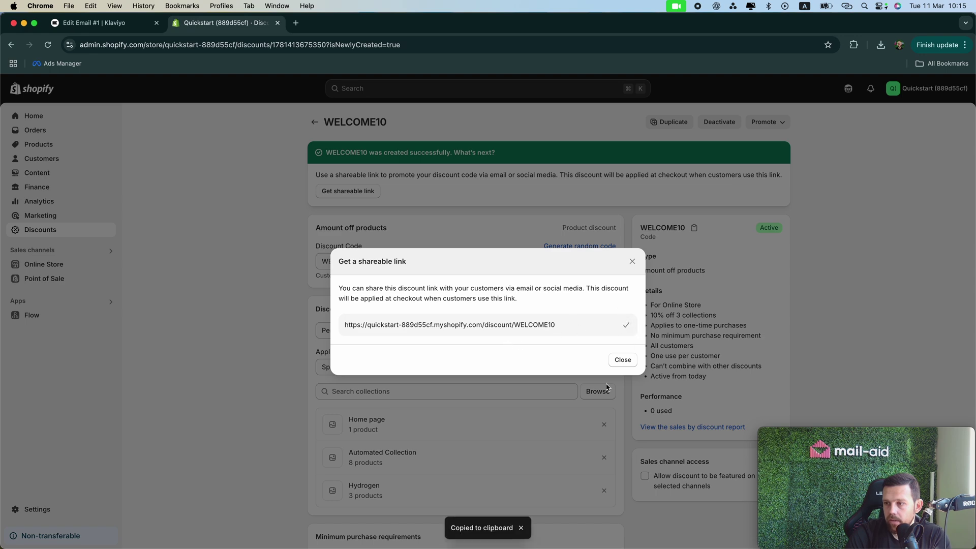
pyautogui.click(623, 360)
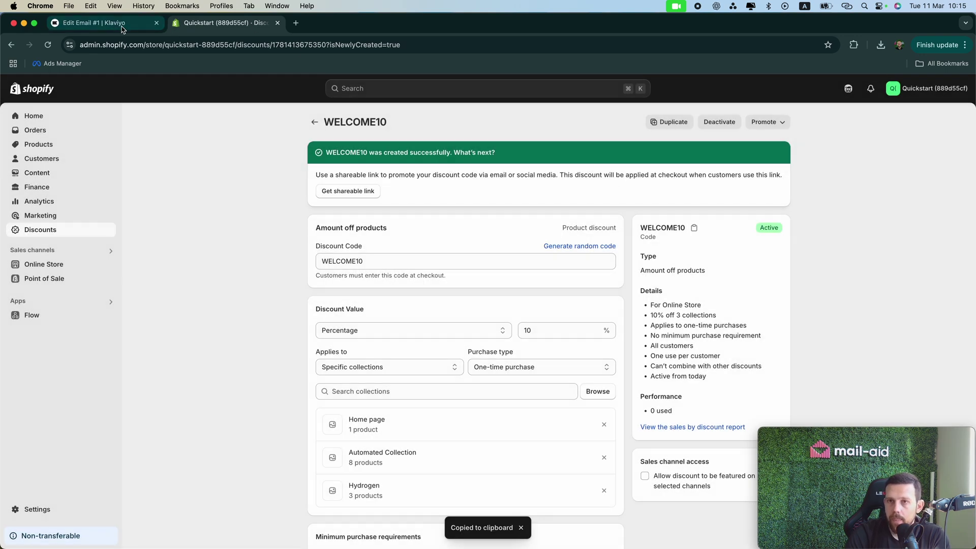
pyautogui.click(94, 23)
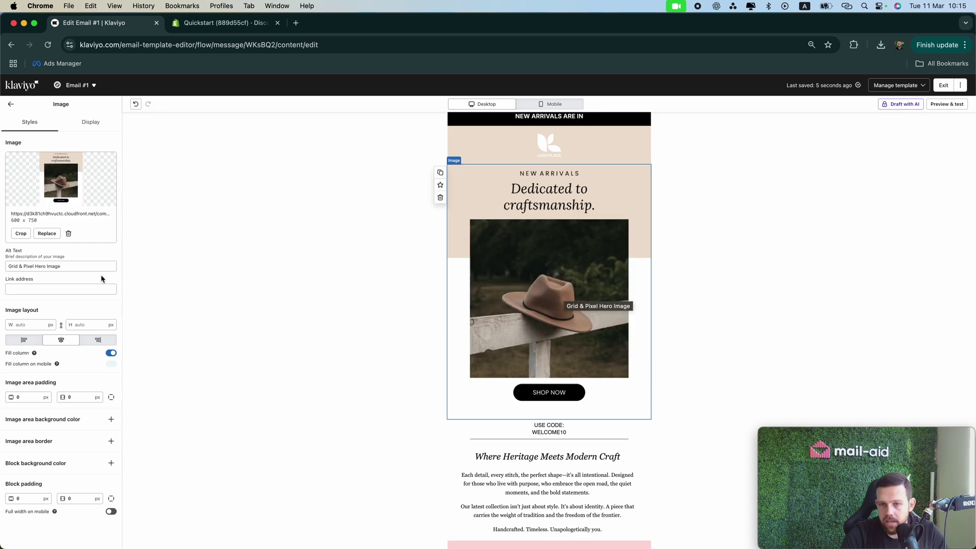
# - Paste the WELCOME10 shareable link as the hero image's link address
pyautogui.click(71, 288)
pyautogui.press('cmd+v')
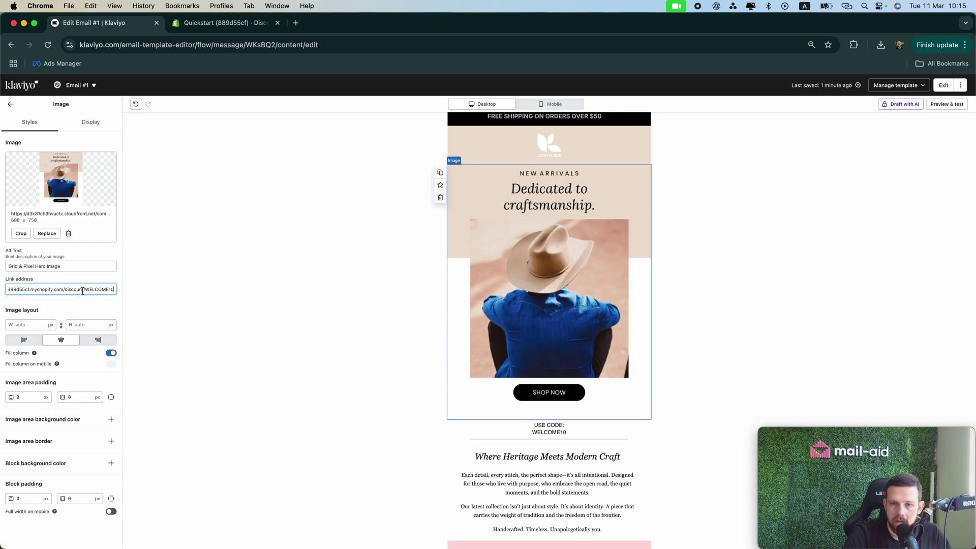
pyautogui.click(10, 104)
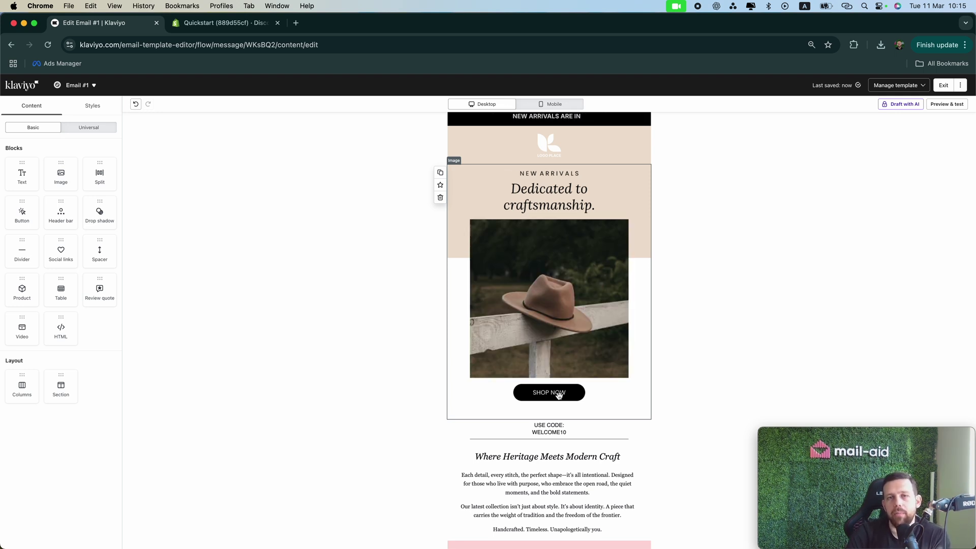
# - Scroll through the finished email and exit the editor to the dashboard
pyautogui.scroll(-2, 559, 396)
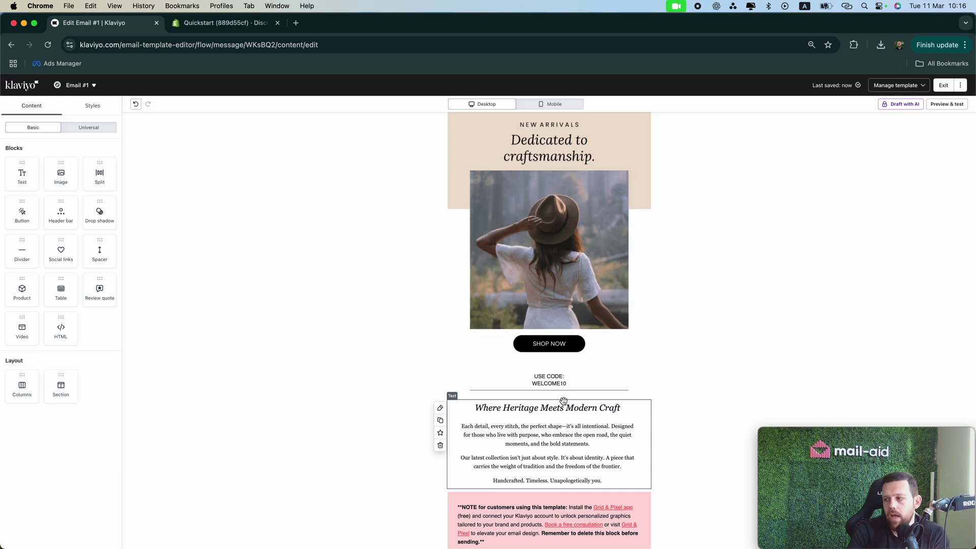
pyautogui.click(942, 87)
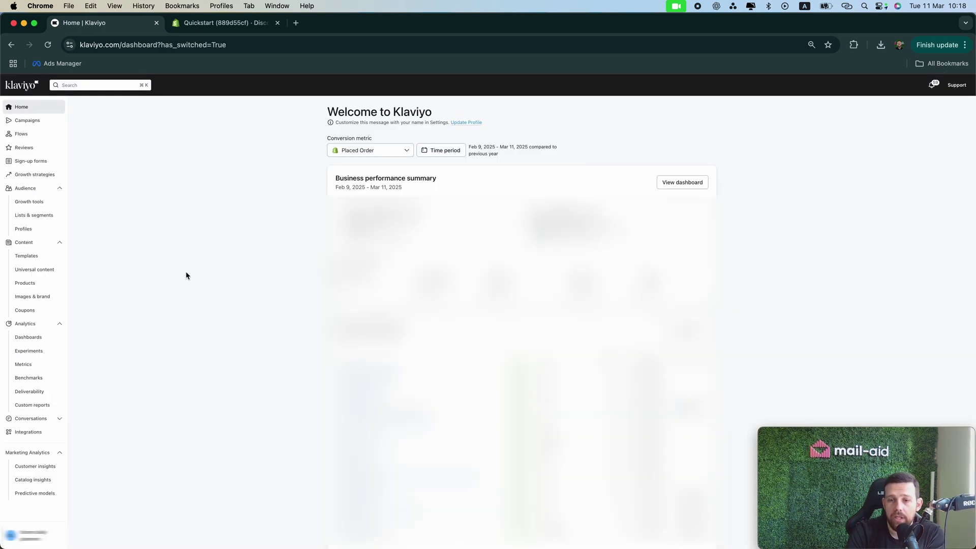
# - Start a new Shopify coupon in Coupons and name it Welcomeseries
pyautogui.click(42, 315)
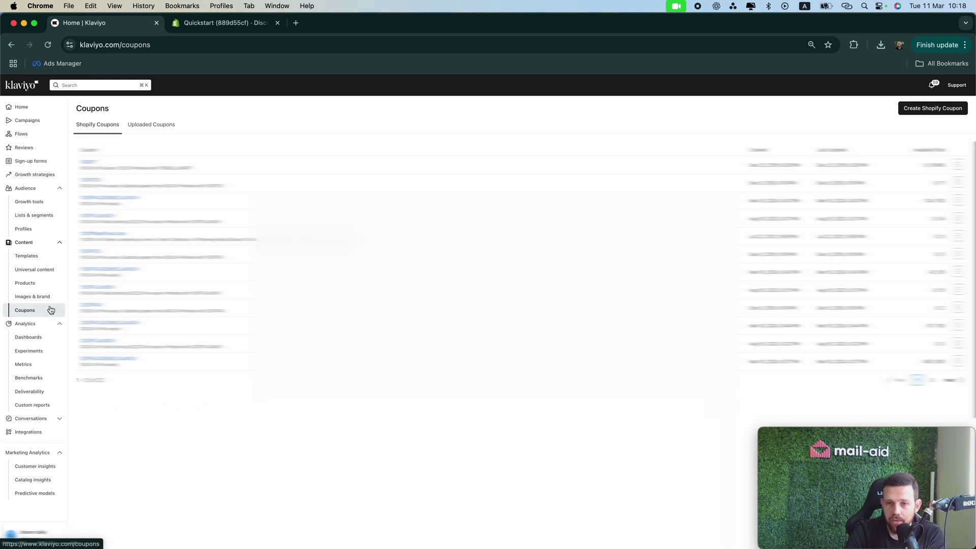
pyautogui.click(910, 114)
pyautogui.click(448, 199)
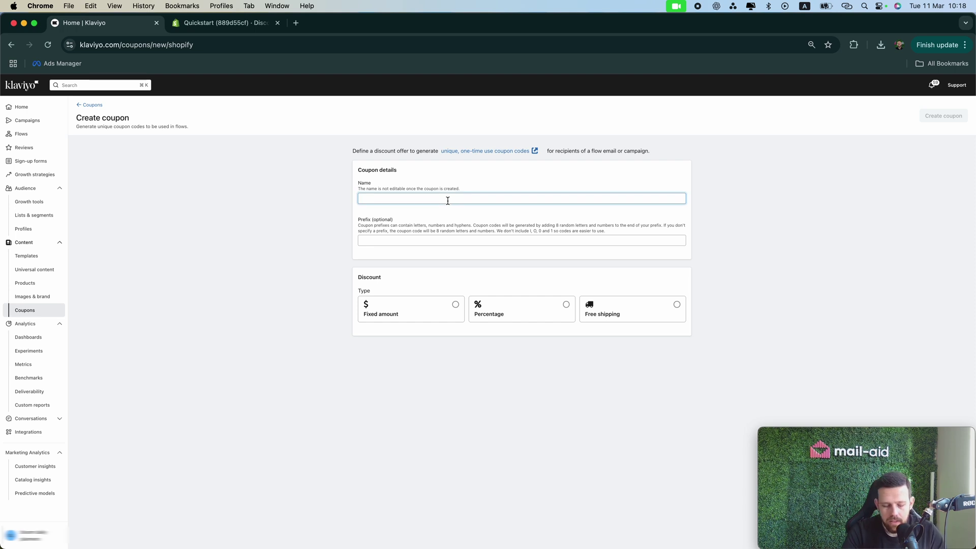
pyautogui.write('Welcome10')
pyautogui.press('BackSpace')
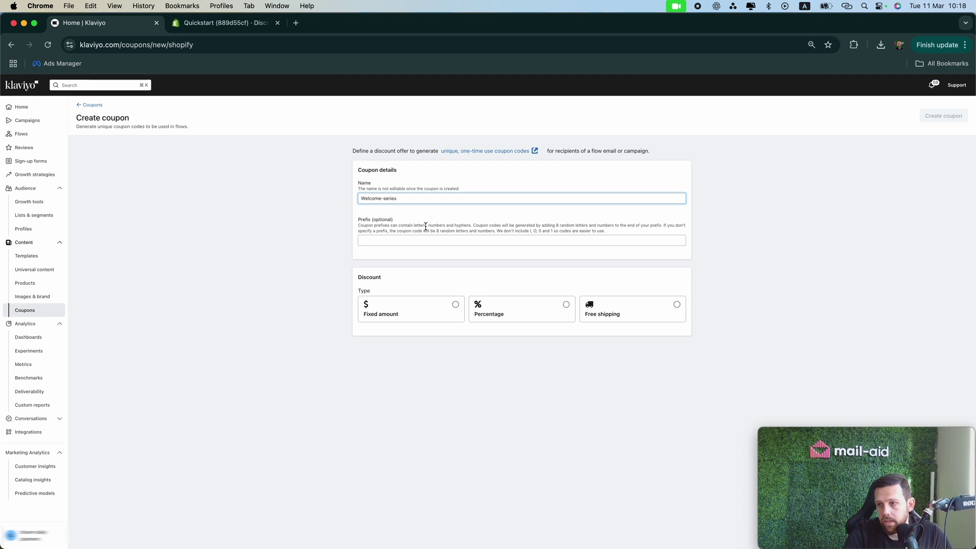
pyautogui.press('Tab')
pyautogui.click(383, 197)
pyautogui.click(418, 224)
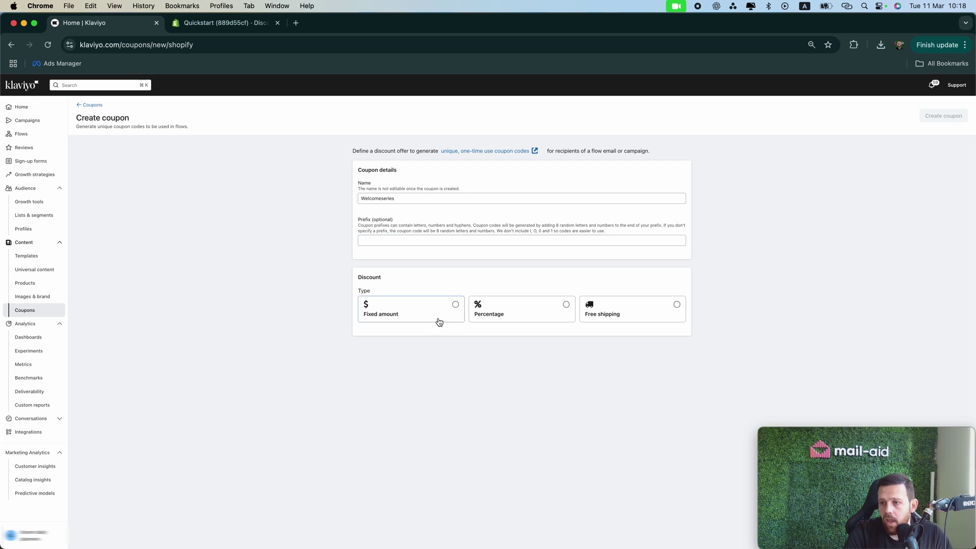
# - Make the coupon a 10% percentage discount on the entire order
pyautogui.click(414, 316)
pyautogui.click(409, 351)
pyautogui.write('10')
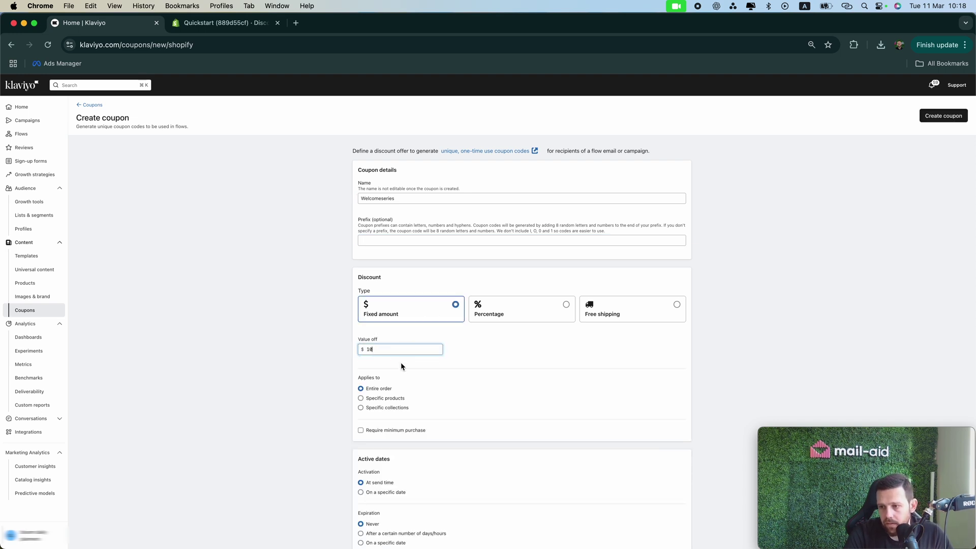
pyautogui.click(526, 310)
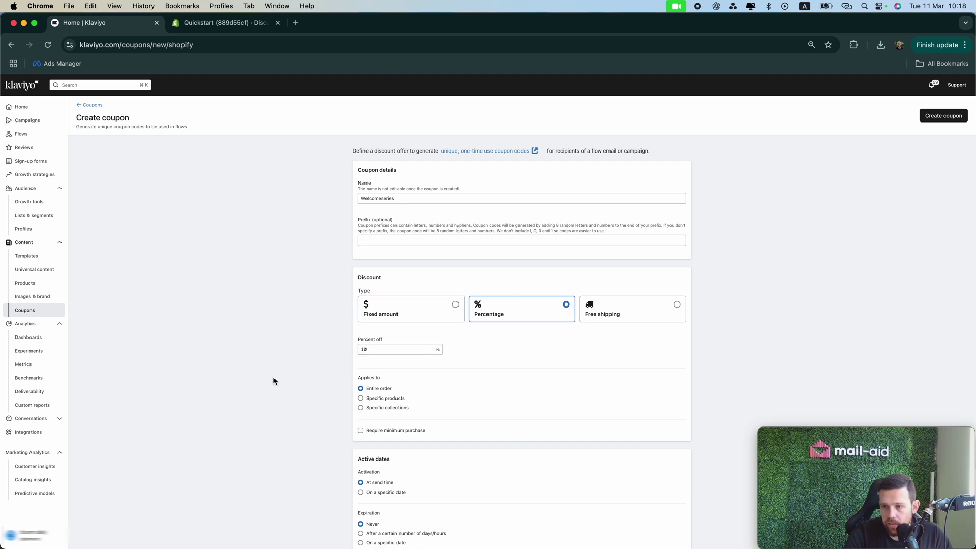
pyautogui.scroll(-3, 407, 306)
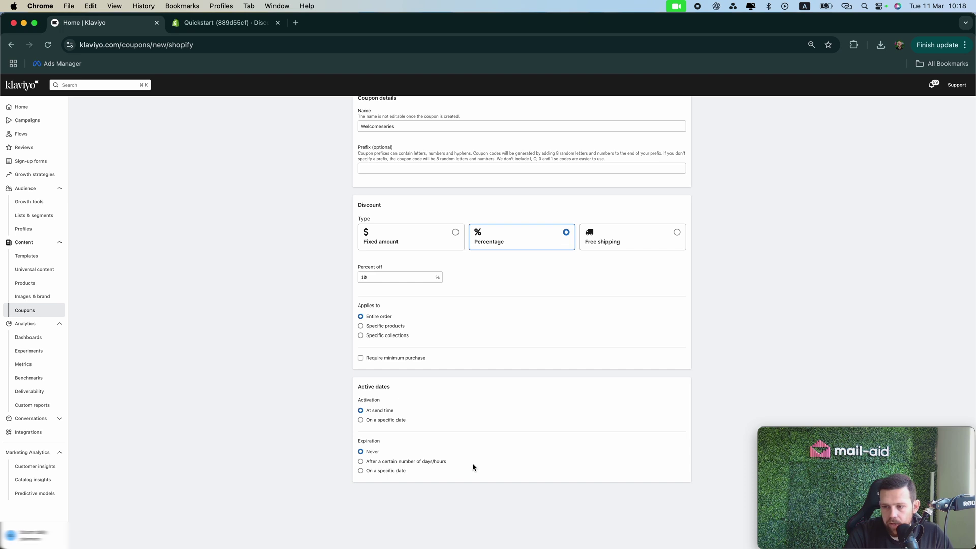
pyautogui.scroll(3, 355, 465)
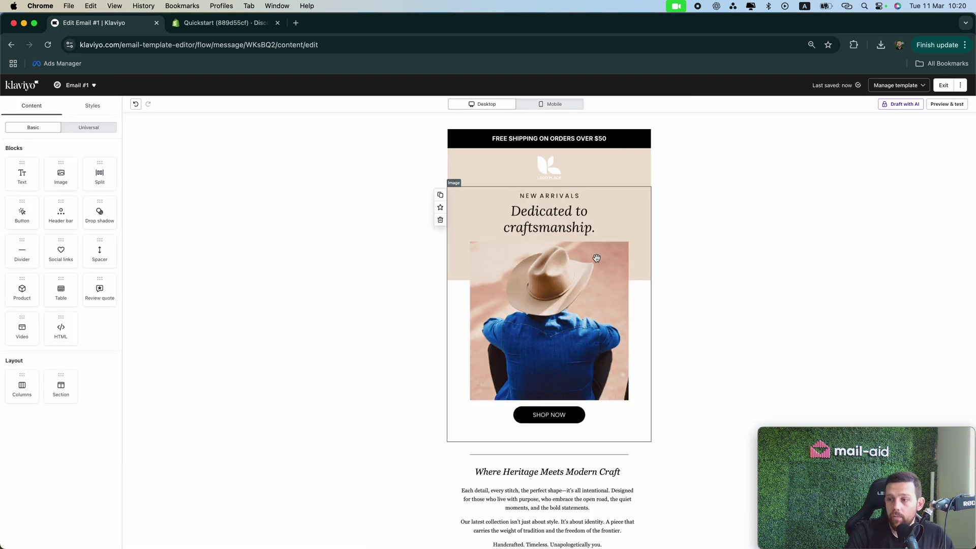
# - Add a text block below SHOP NOW whose source is {%coupon_code 'Welcomeseries'%}
pyautogui.moveTo(22, 173); pyautogui.dragTo(532, 439)
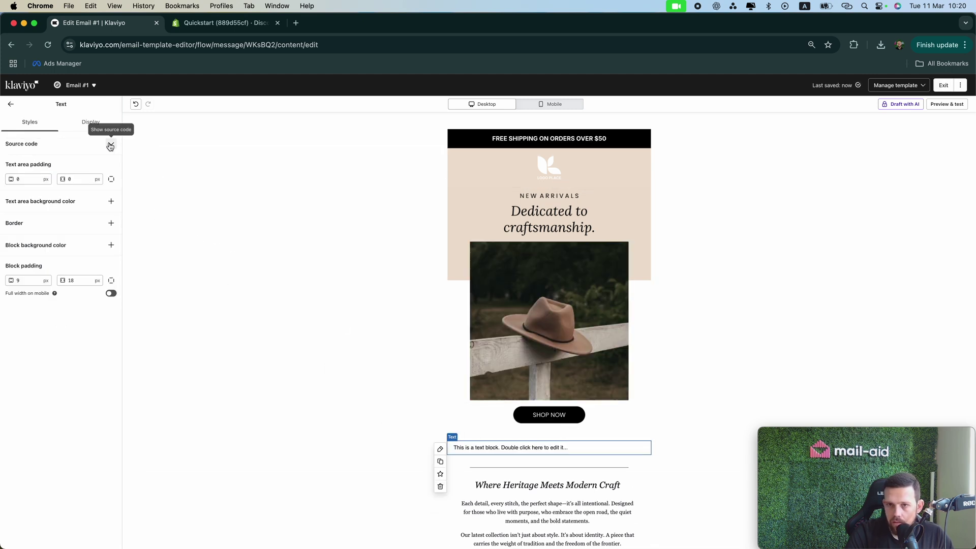
pyautogui.click(111, 144)
pyautogui.press('super+a')
pyautogui.press('BackSpace')
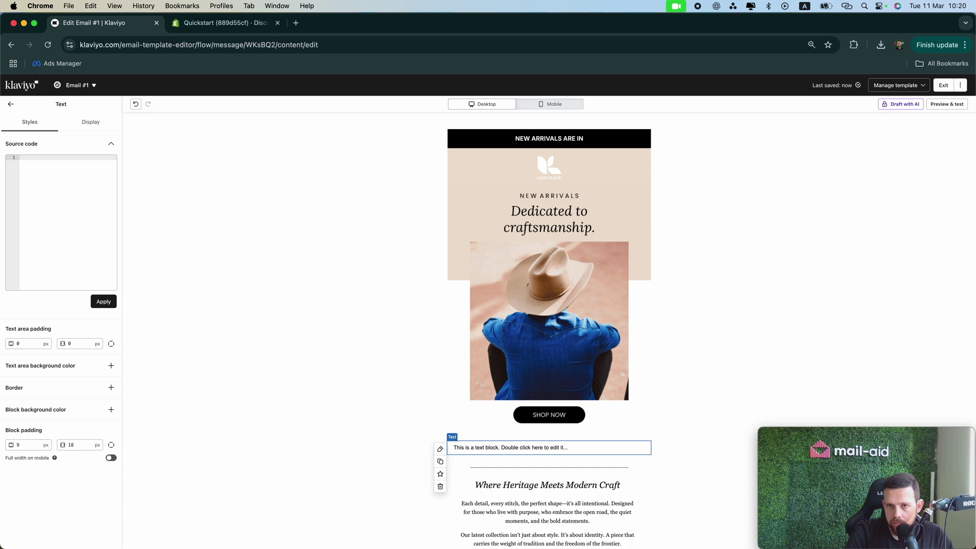
pyautogui.press('super+v')
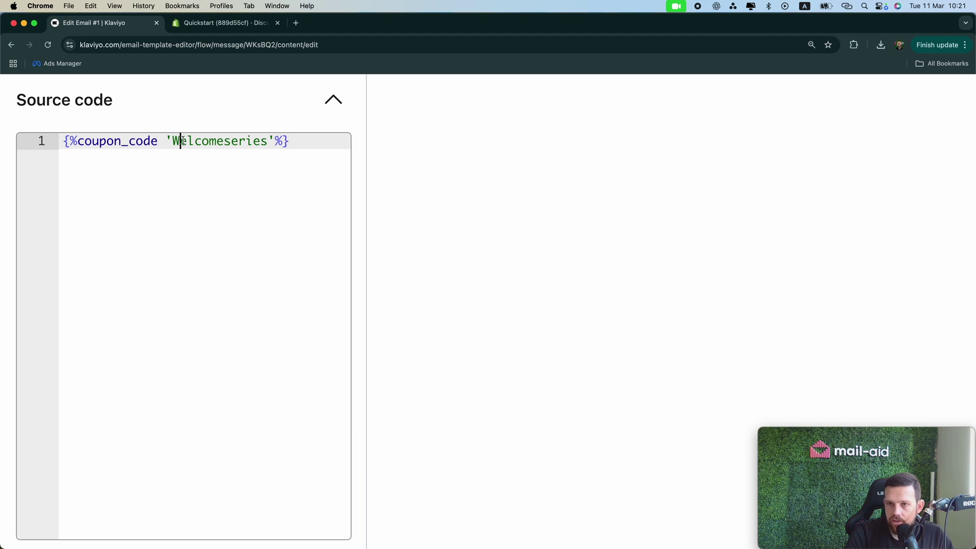
pyautogui.doubleClick(176, 141)
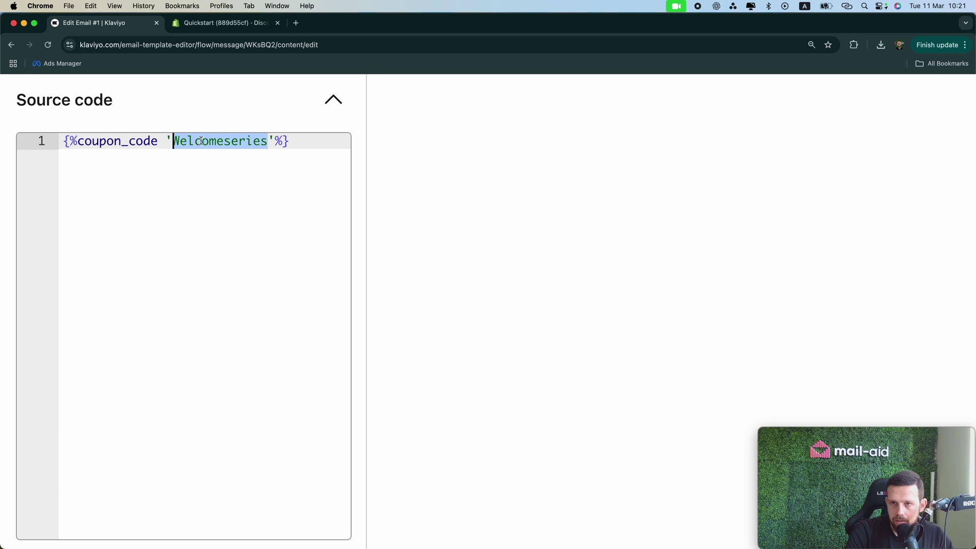
pyautogui.click(167, 141)
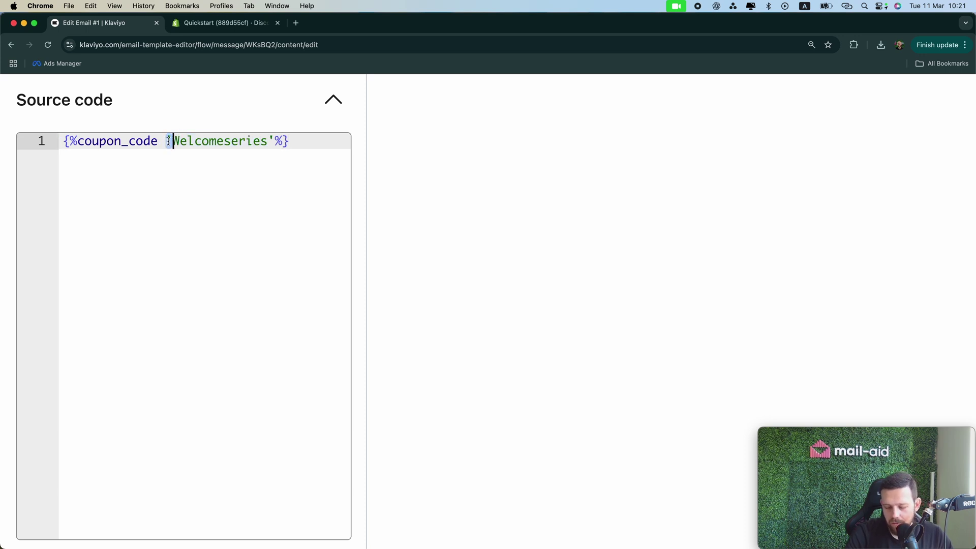
pyautogui.write("''")
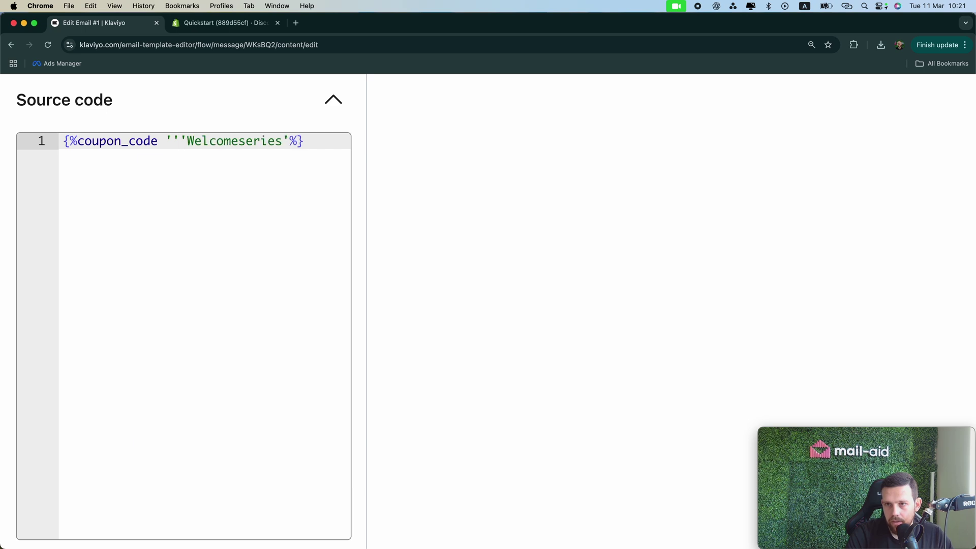
pyautogui.press('BackSpace')
pyautogui.press('BackSpace')
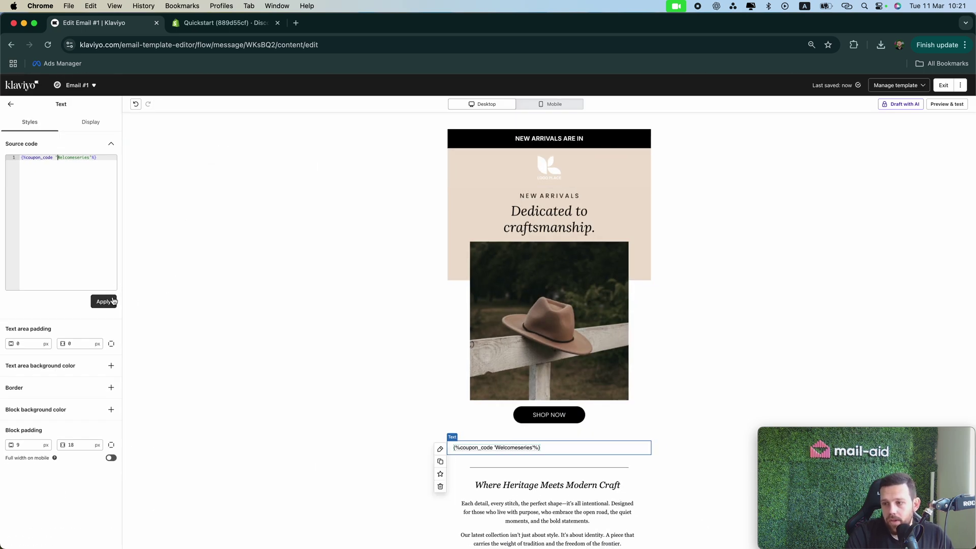
pyautogui.click(104, 302)
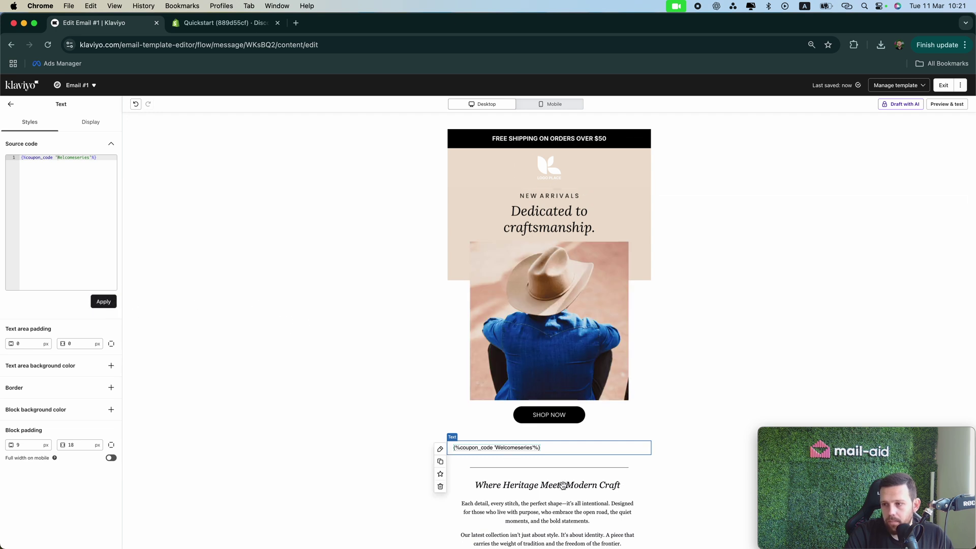